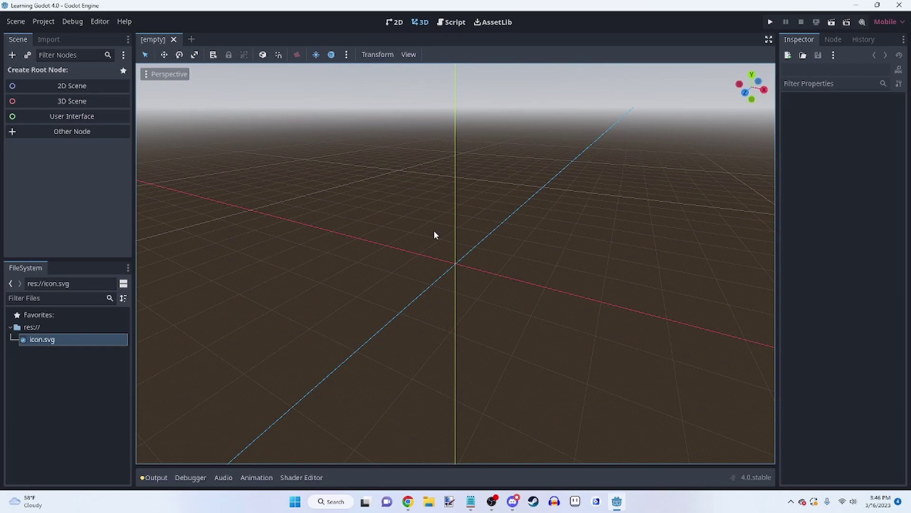
Switch to the Script workspace and then back to the 3D view.
click(451, 22)
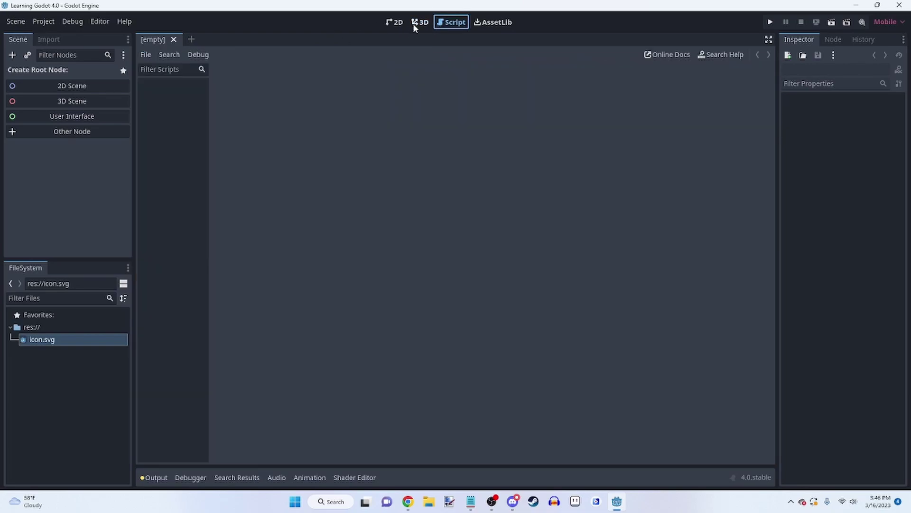
click(414, 26)
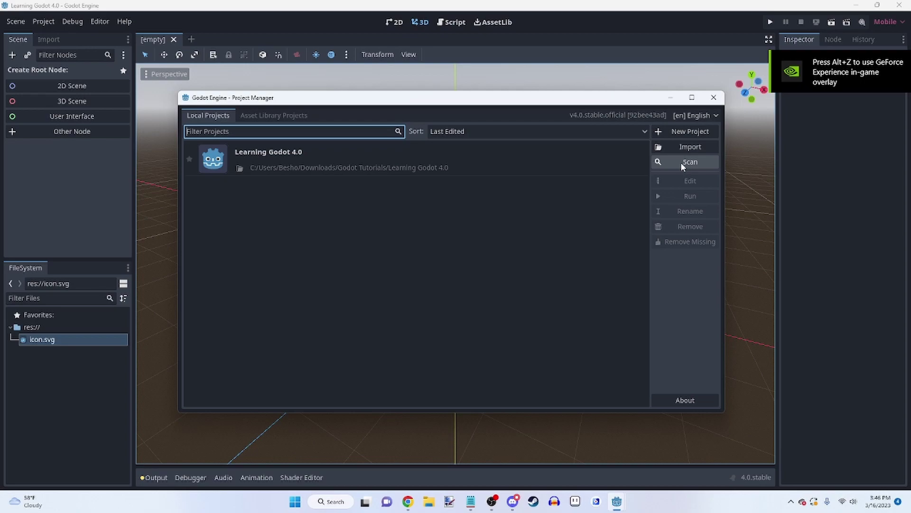
click(684, 131)
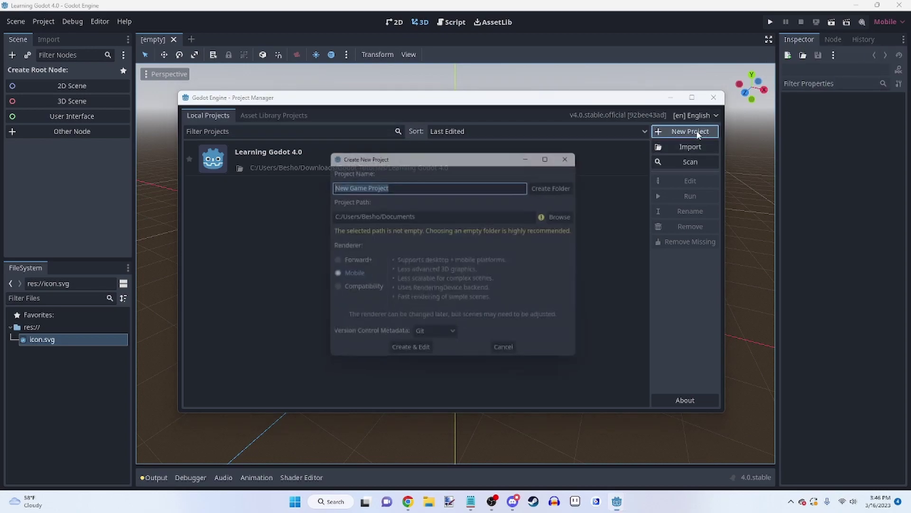
click(482, 214)
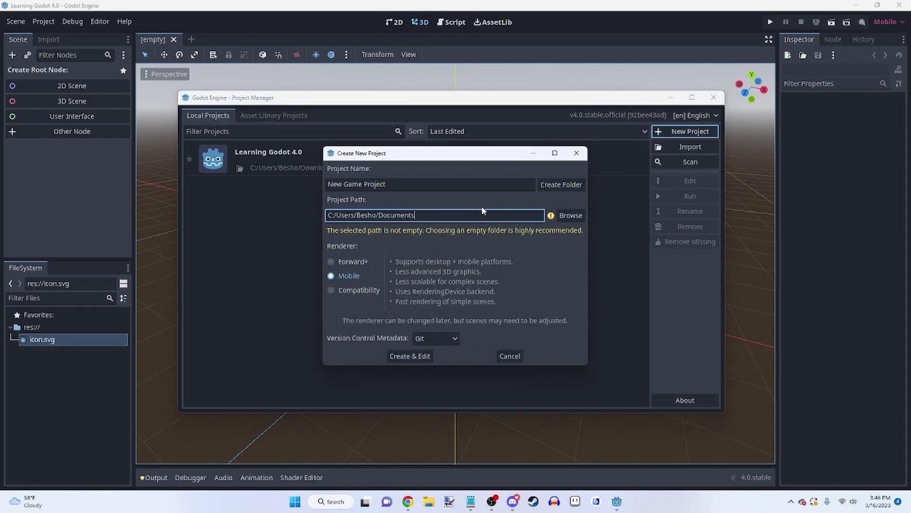
drag(466, 214, 324, 215)
click(356, 262)
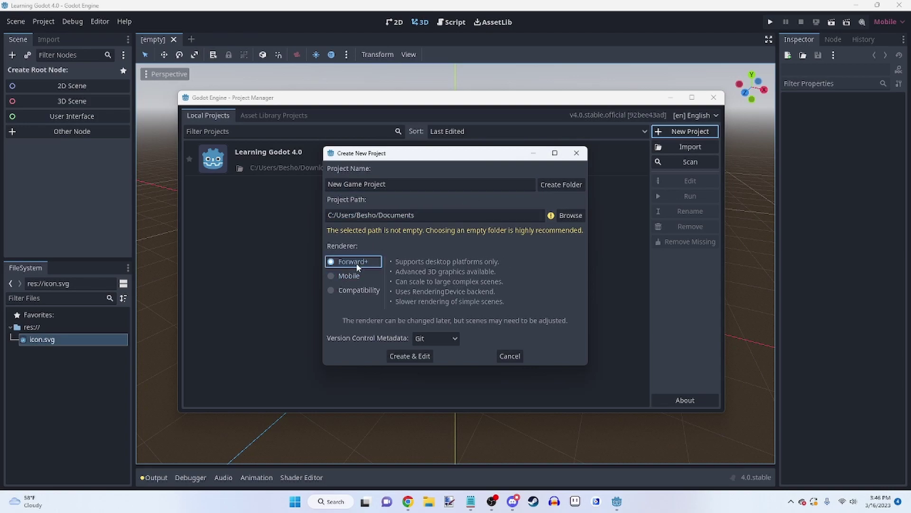
click(342, 278)
click(343, 289)
click(354, 278)
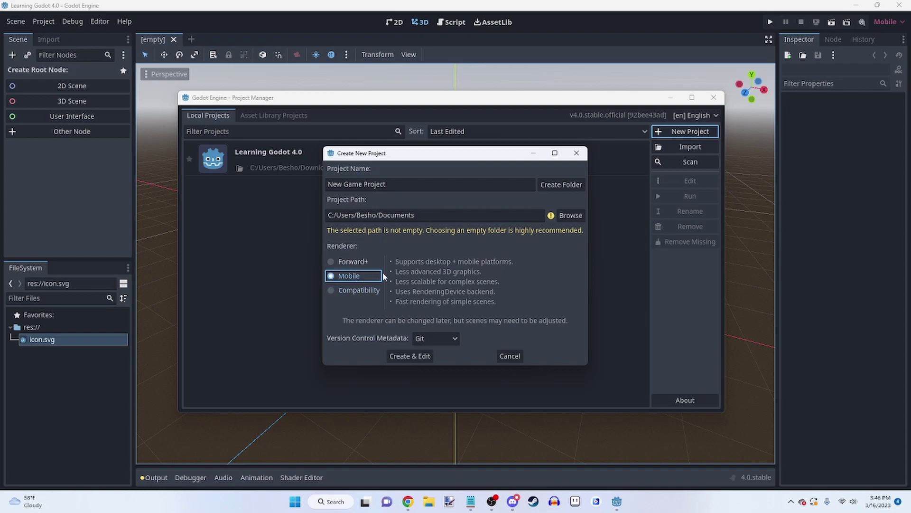
click(343, 264)
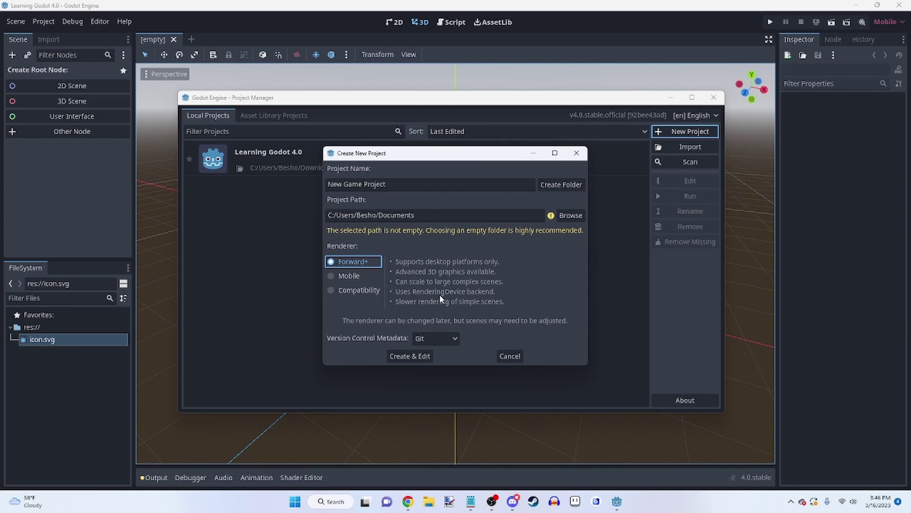
click(509, 354)
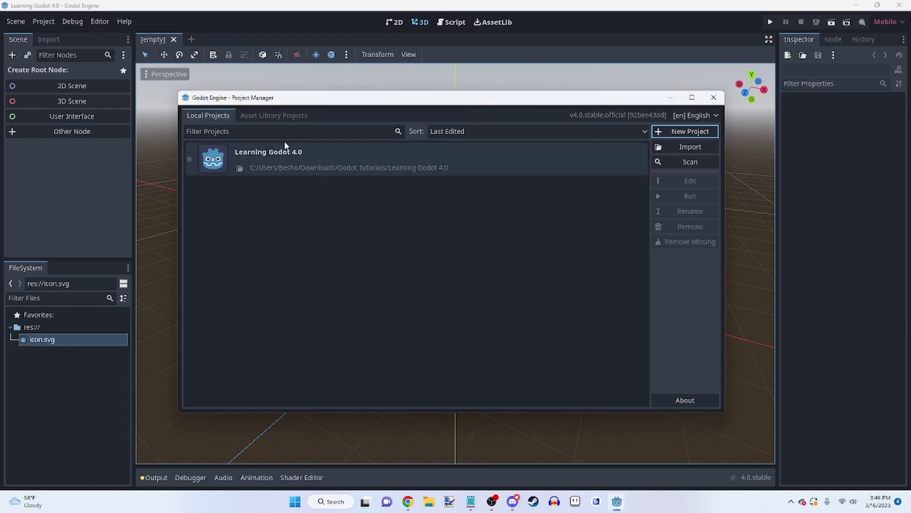
Browse the Asset Library demo projects, close the JSON demo details, then exit the Project Manager.
click(272, 115)
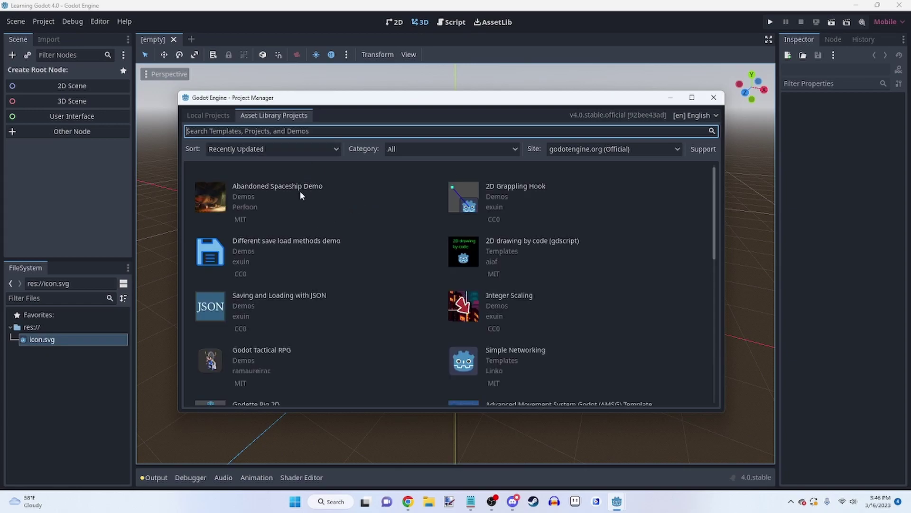
scroll(314, 202, down, 3)
scroll(314, 205, down, 10)
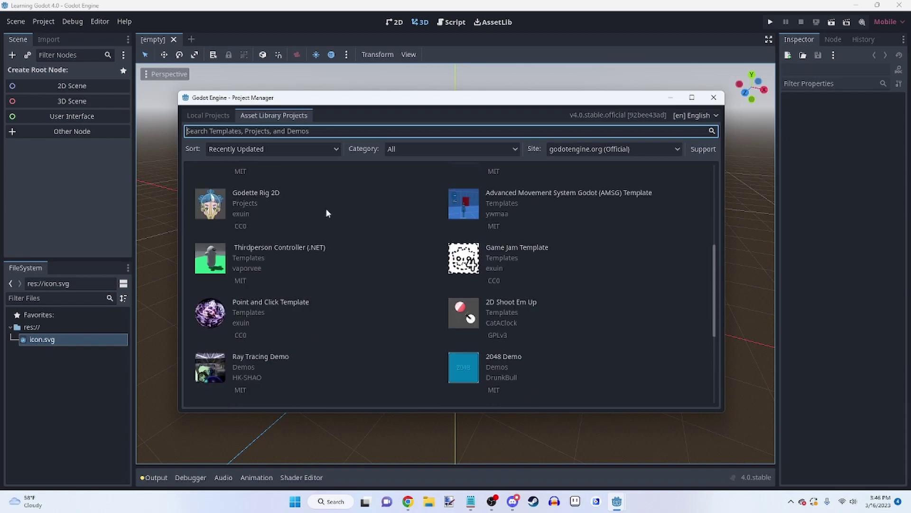
scroll(318, 237, up, 12)
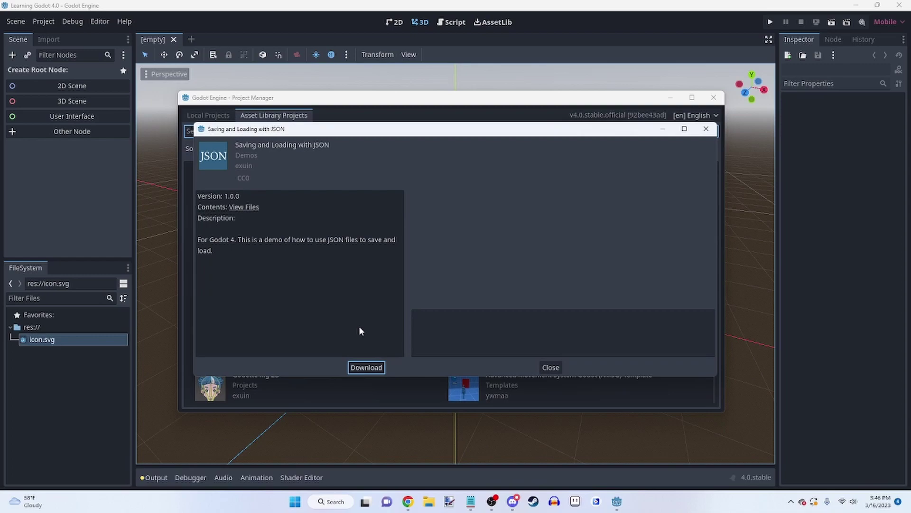
click(547, 368)
click(712, 99)
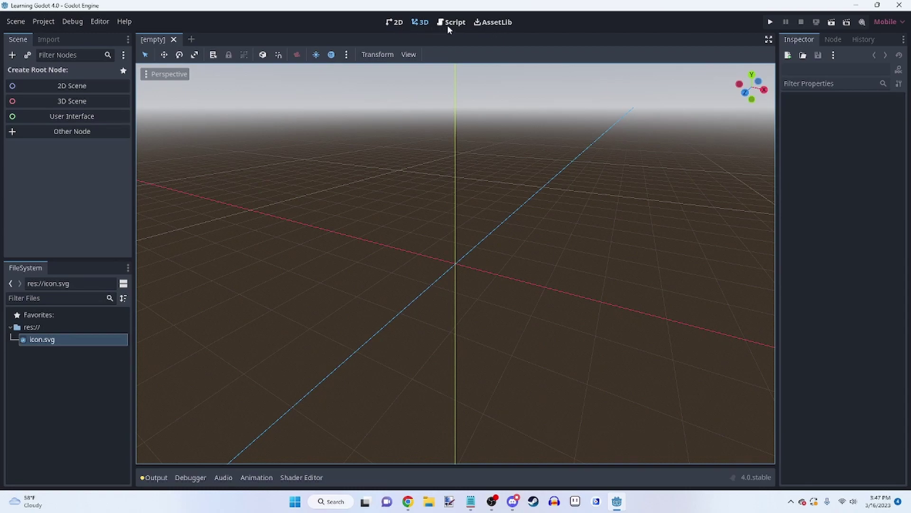
Cycle through the 2D, 3D, Script and AssetLib workspaces, ending on the 2D canvas.
click(396, 24)
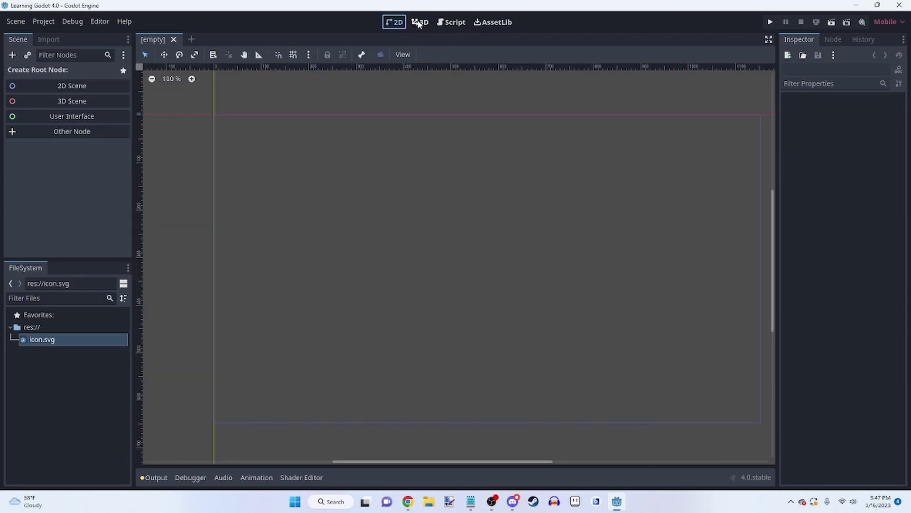
click(419, 24)
click(448, 23)
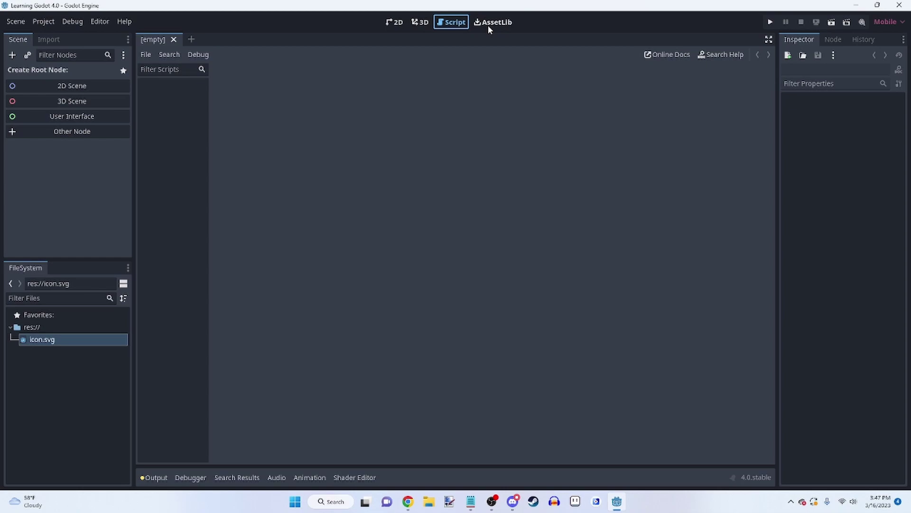
click(488, 24)
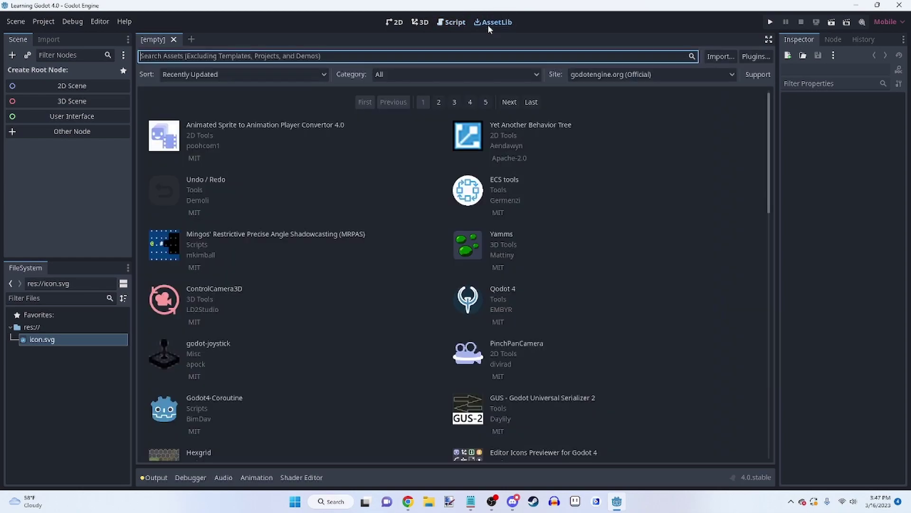
click(423, 26)
click(398, 23)
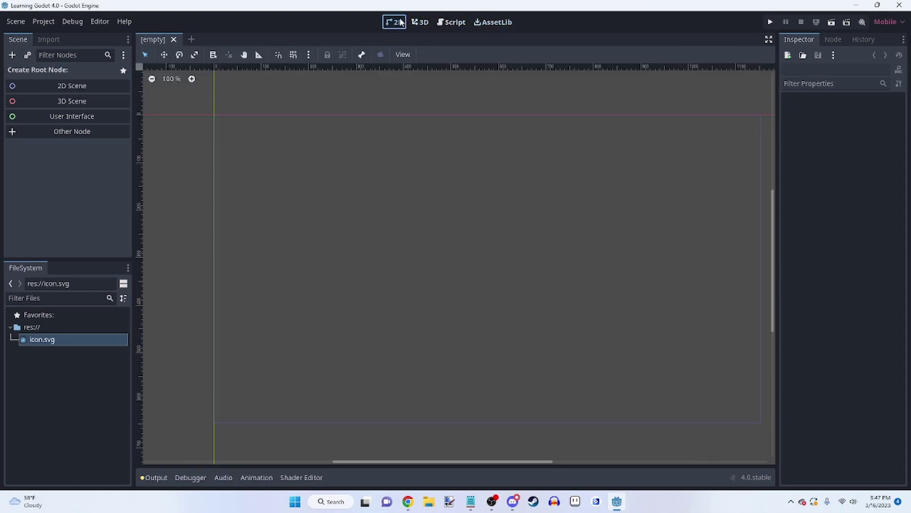
click(426, 27)
click(394, 23)
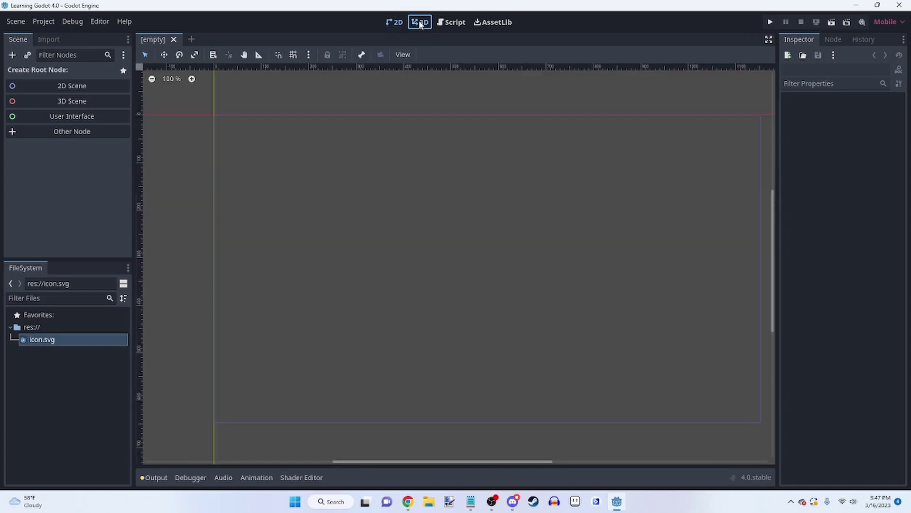
Toggle between 2D, 3D and Script again, settling on the AssetLib workspace.
click(419, 24)
click(396, 23)
click(419, 22)
click(403, 22)
click(421, 22)
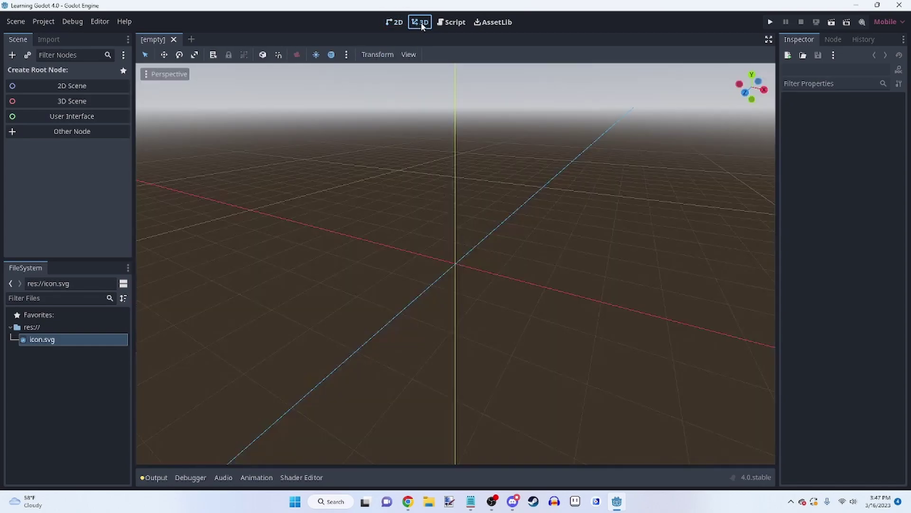
click(439, 23)
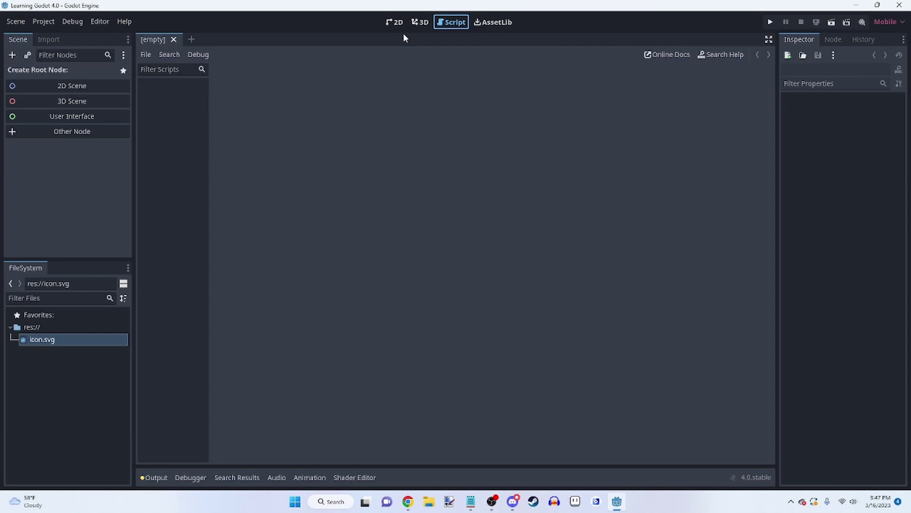
click(420, 22)
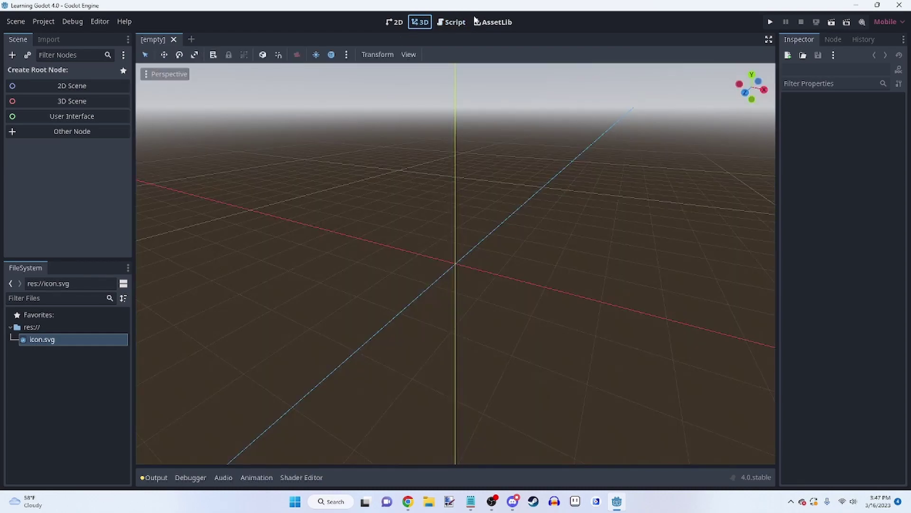
click(491, 23)
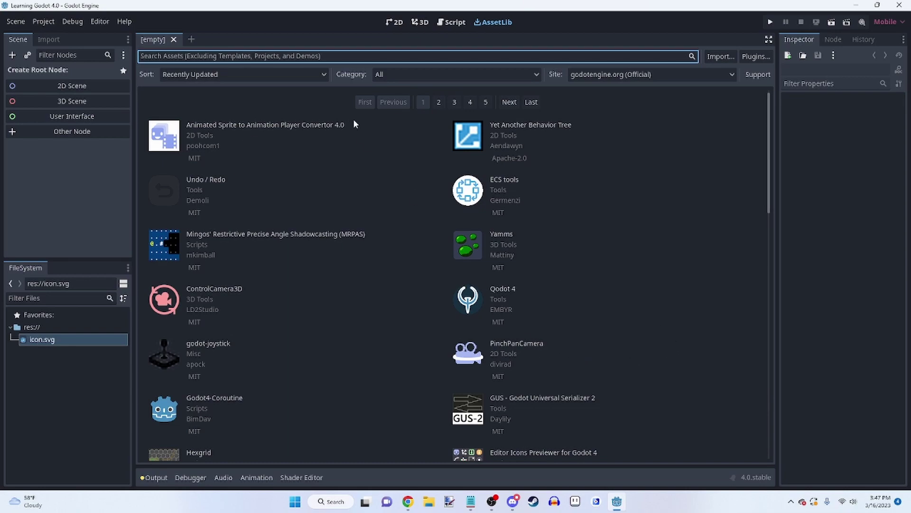
Search AssetLib for 'dialogue', clear the search and browse the list, ending on the 2D canvas.
text(dial)
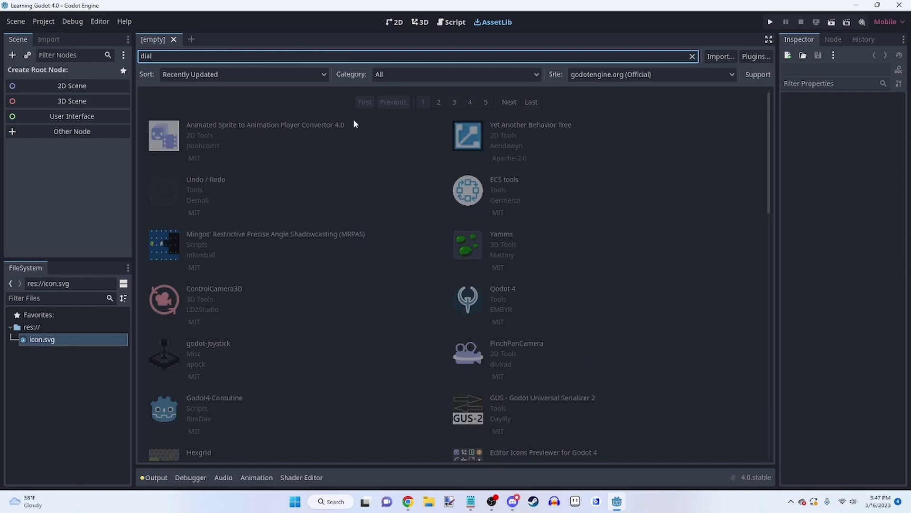
text(ogue)
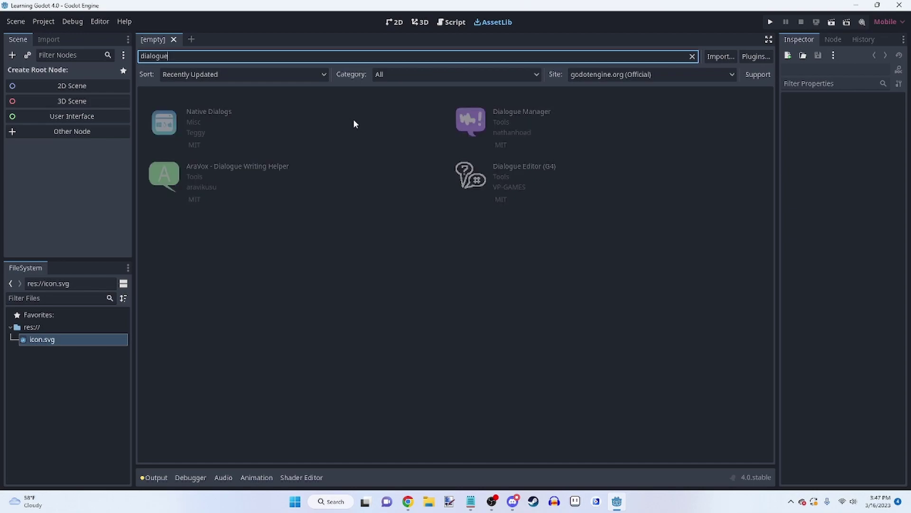
key(BackSpace)
key(BackSpace)
key(BackSpace)
key(BackSpace)
key(BackSpace)
key(BackSpace)
key(BackSpace)
key(BackSpace)
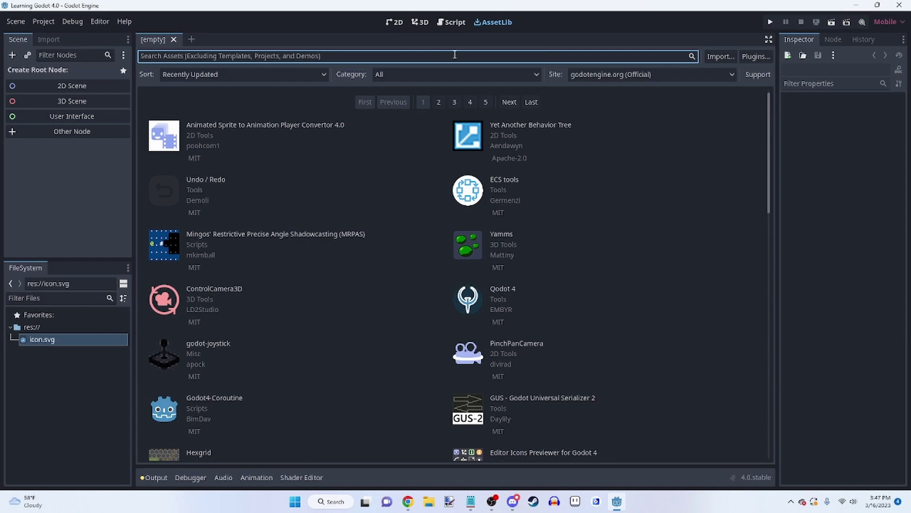
click(394, 22)
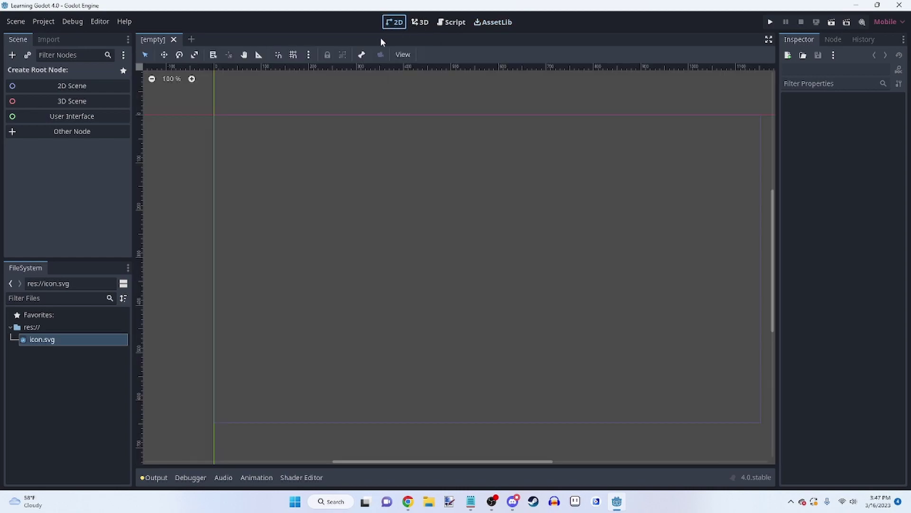
click(491, 23)
scroll(368, 280, down, 15)
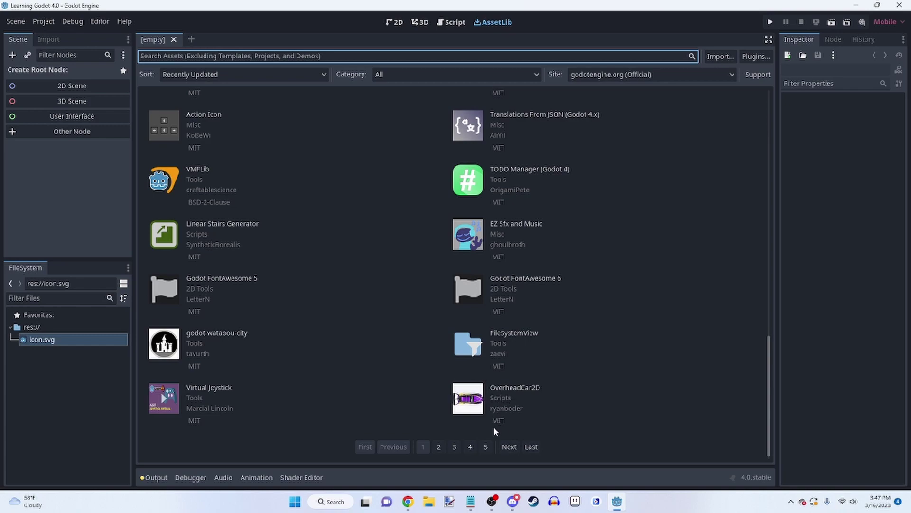
scroll(496, 422, up, 15)
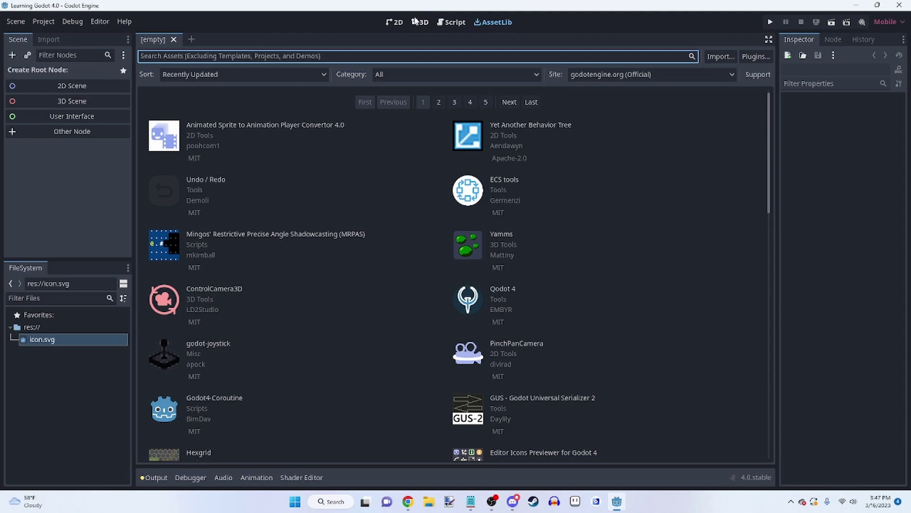
click(393, 22)
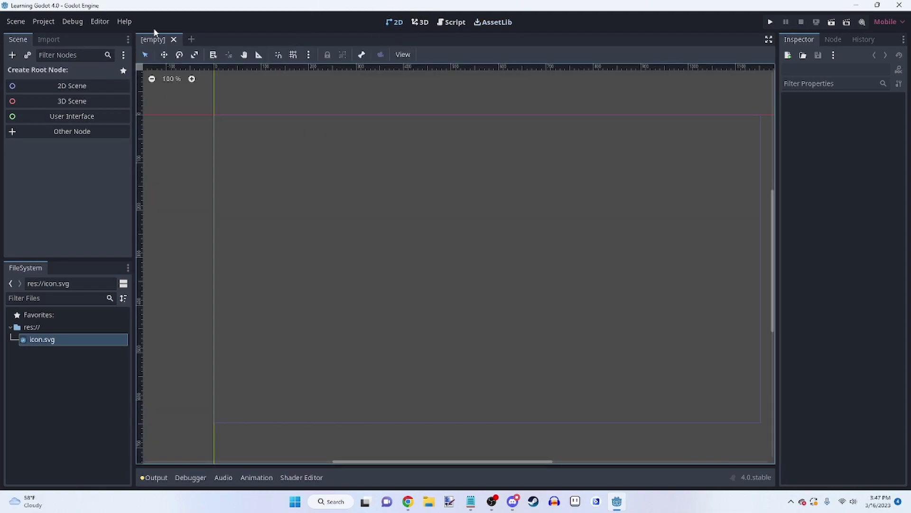
Create a folder named 'hi' in res:// and open it in the system file manager.
click(33, 366)
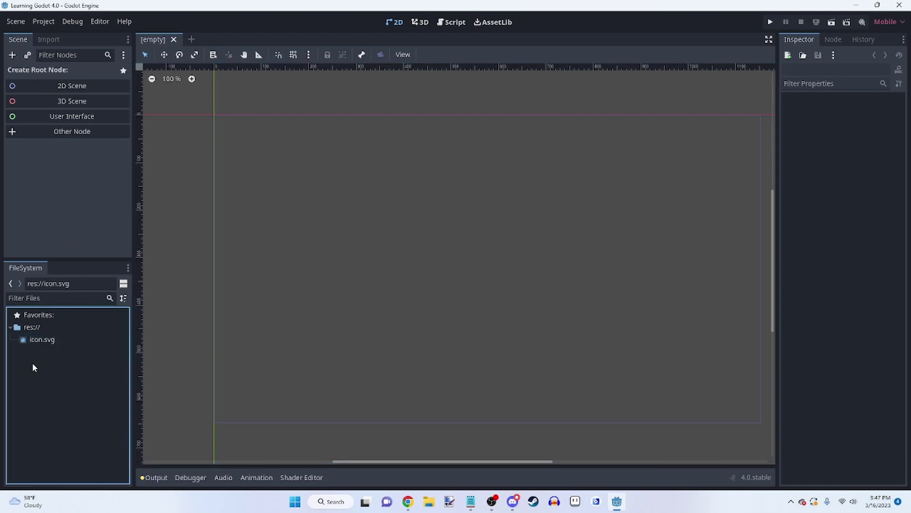
right_click(46, 327)
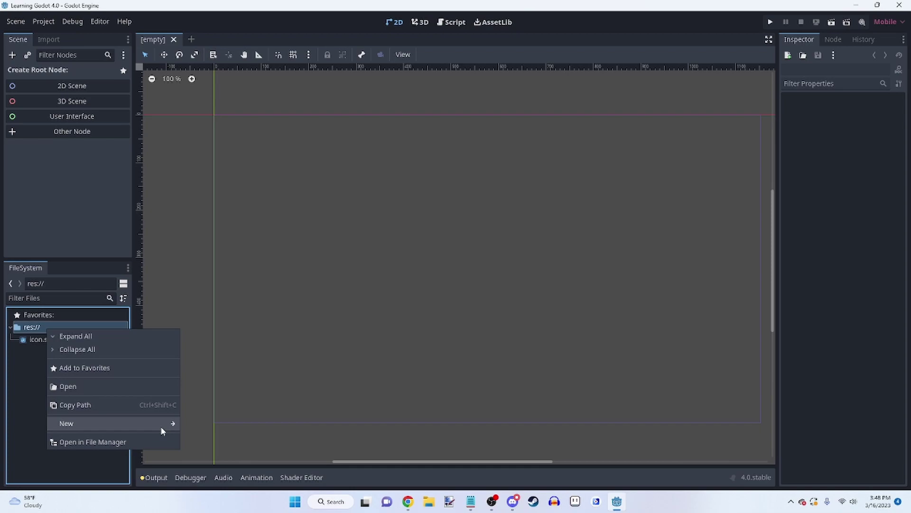
mouse_move(171, 423)
click(203, 425)
text(hi)
key(Return)
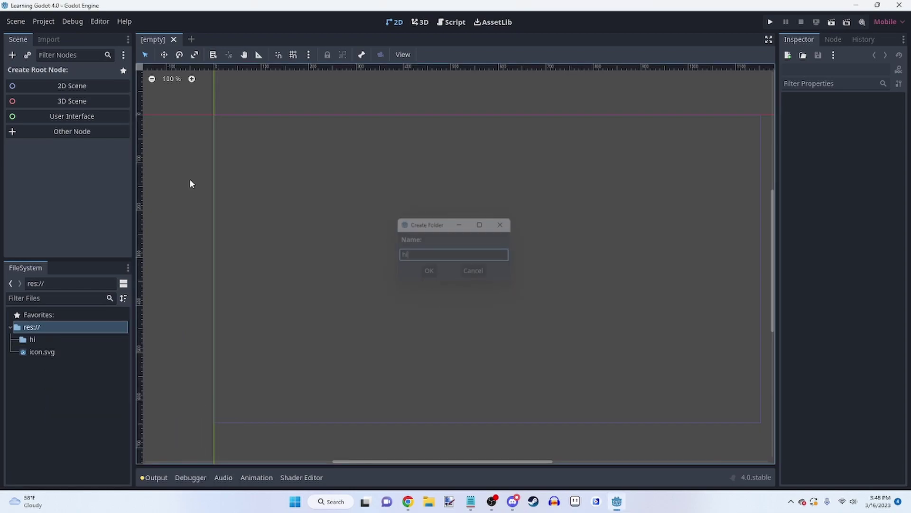
right_click(55, 337)
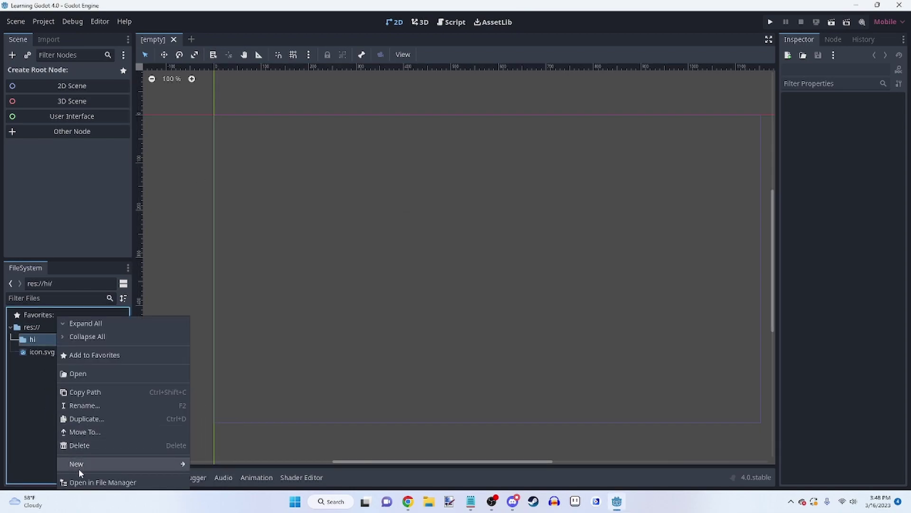
click(85, 483)
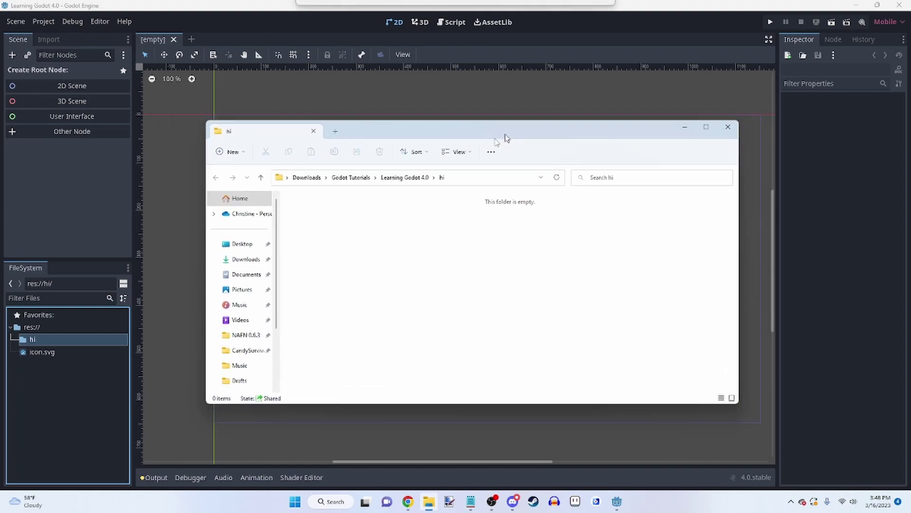
Close the hi folder window and reopen it in the file manager from Godot.
click(728, 127)
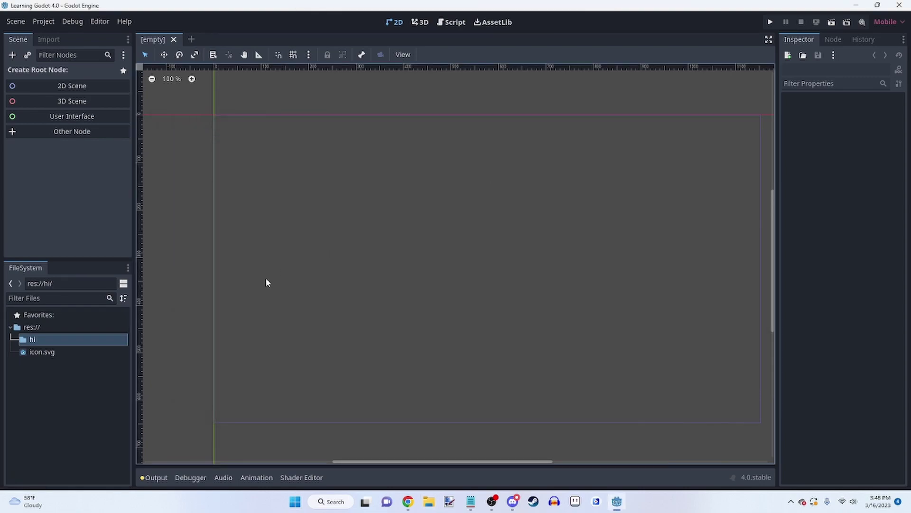
right_click(87, 340)
click(95, 483)
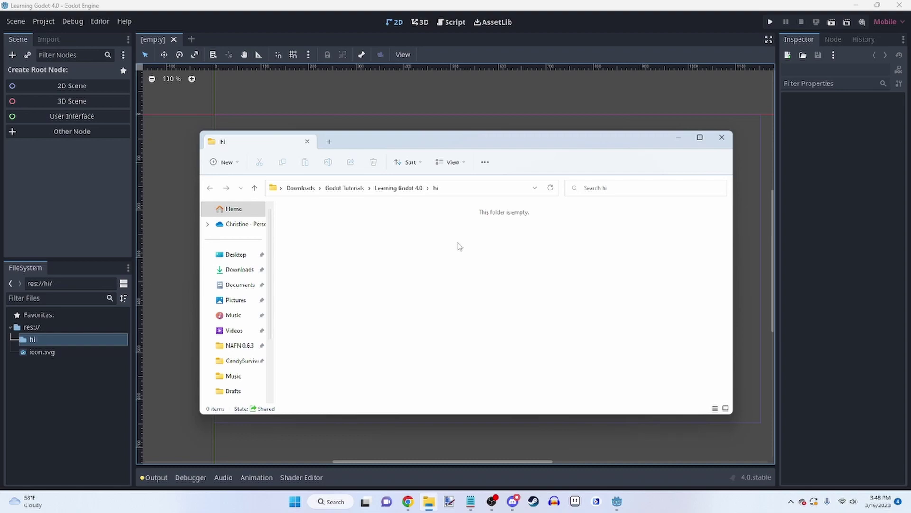
Create a new file in the hi folder named godot.json, accepting the extension change.
right_click(460, 248)
mouse_move(516, 308)
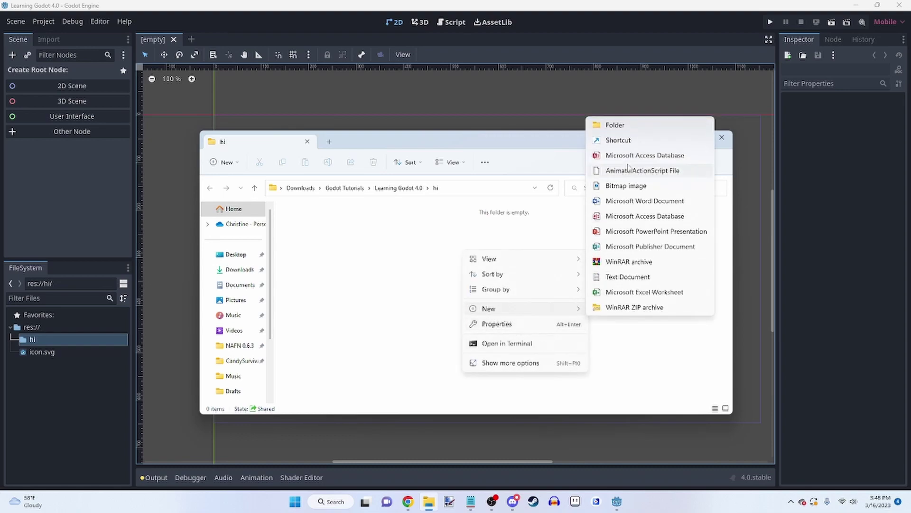
click(636, 291)
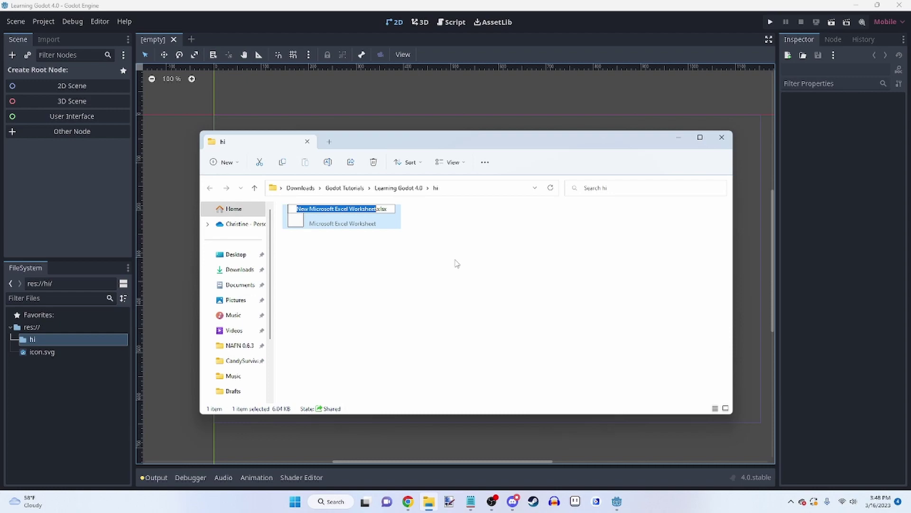
key(ctrl+a)
key(BackSpace)
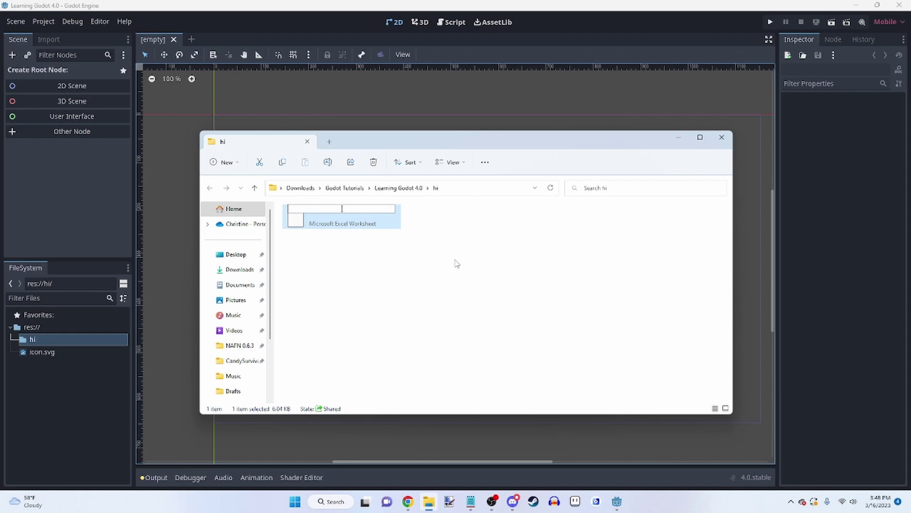
text(godot.json)
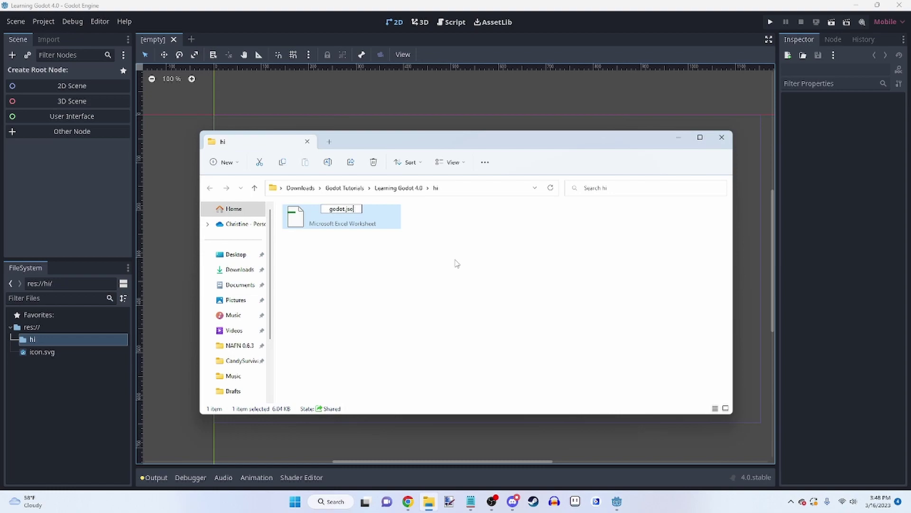
key(Return)
key(Return)
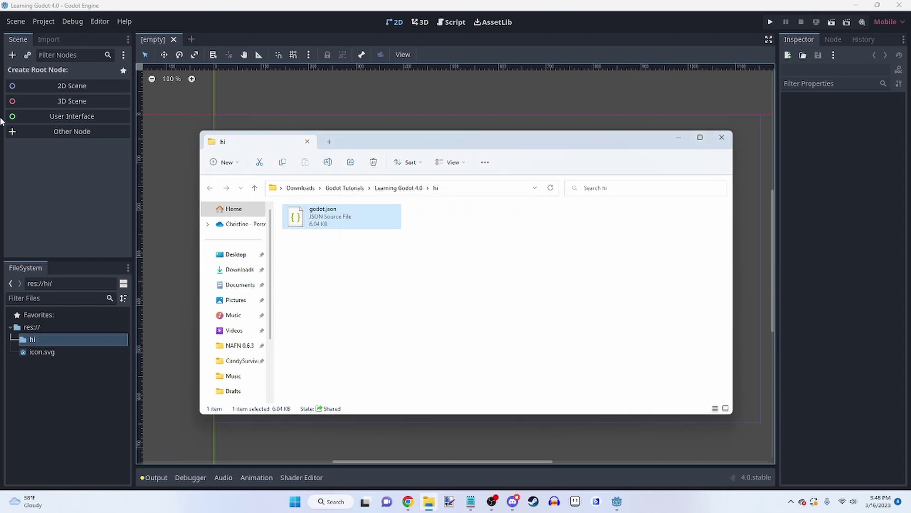
click(64, 388)
Expand hi to show godot.json, then add an icon.svg sprite to the scene and delete it.
click(14, 338)
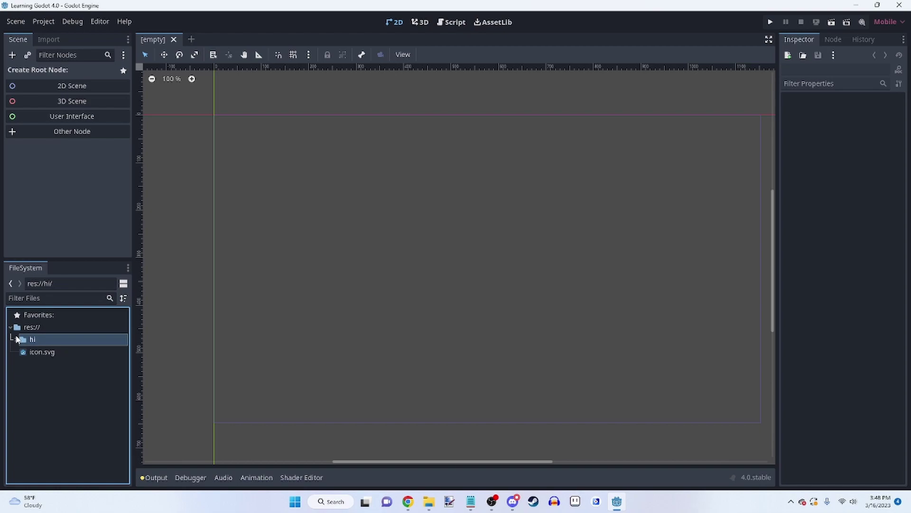
click(40, 354)
drag(39, 353, 617, 171)
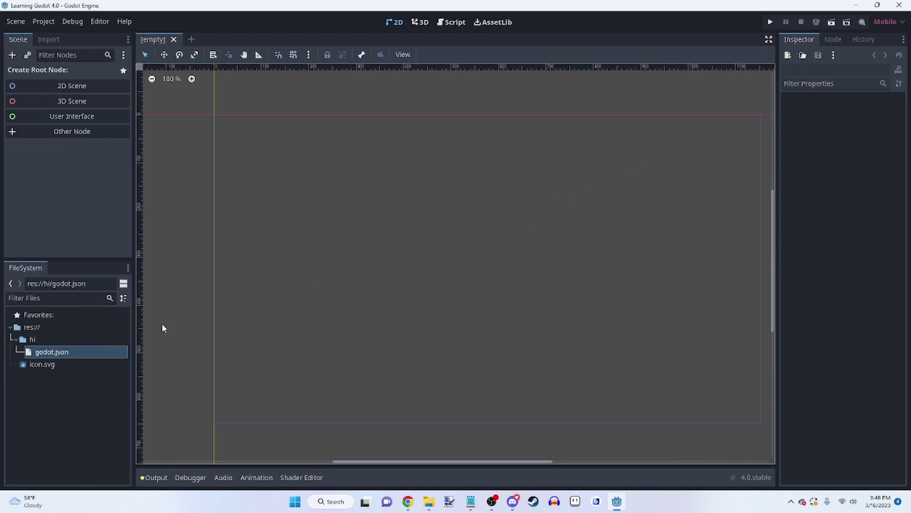
drag(38, 364, 463, 300)
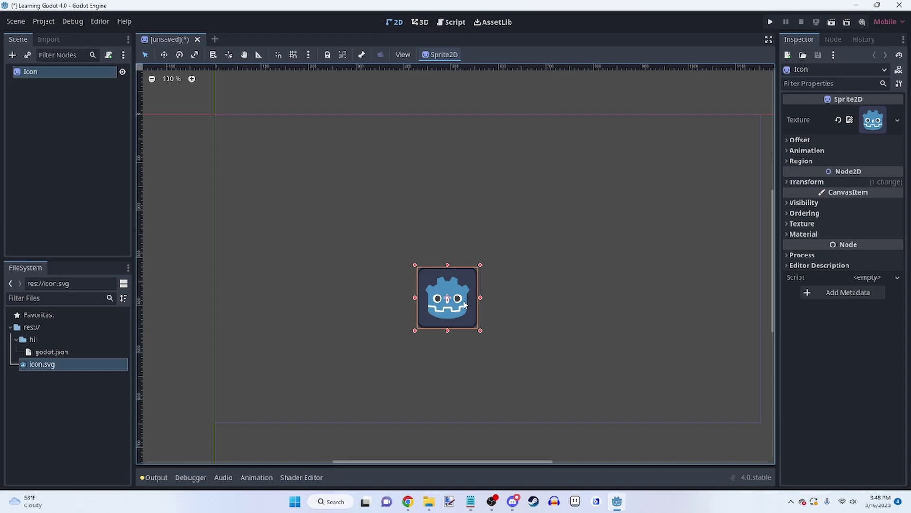
key(Delete)
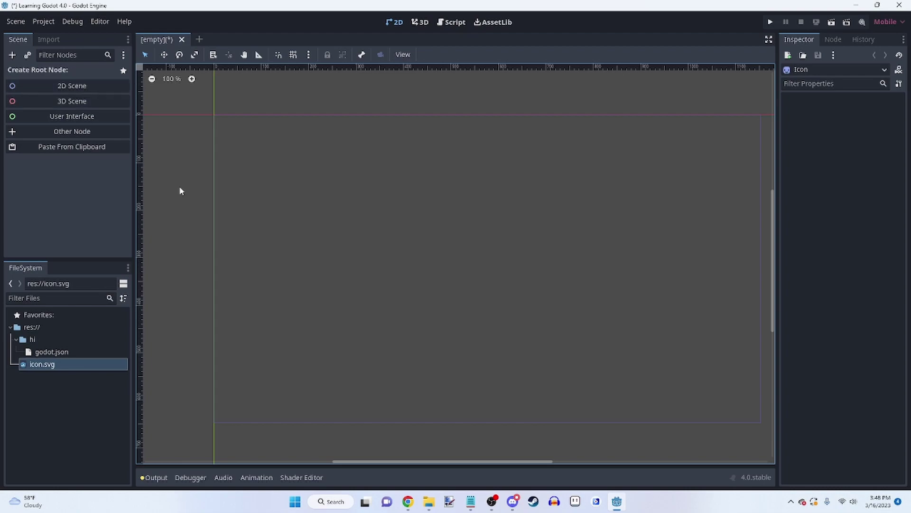
Make a Node2D the scene root and bring up its Add Child Node list.
click(106, 88)
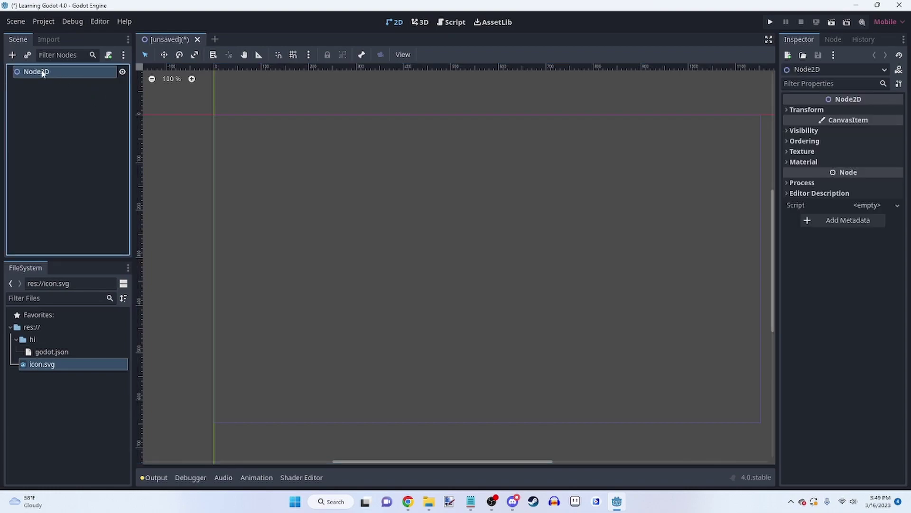
right_click(33, 72)
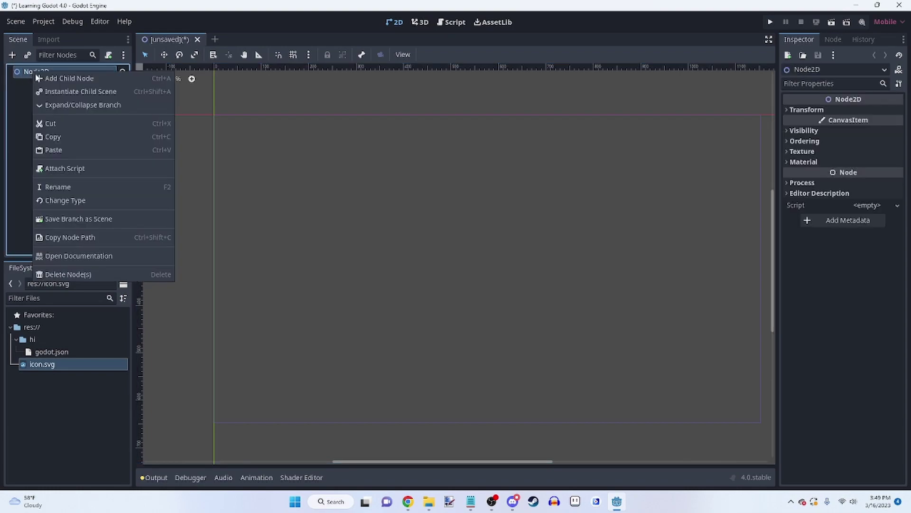
click(40, 78)
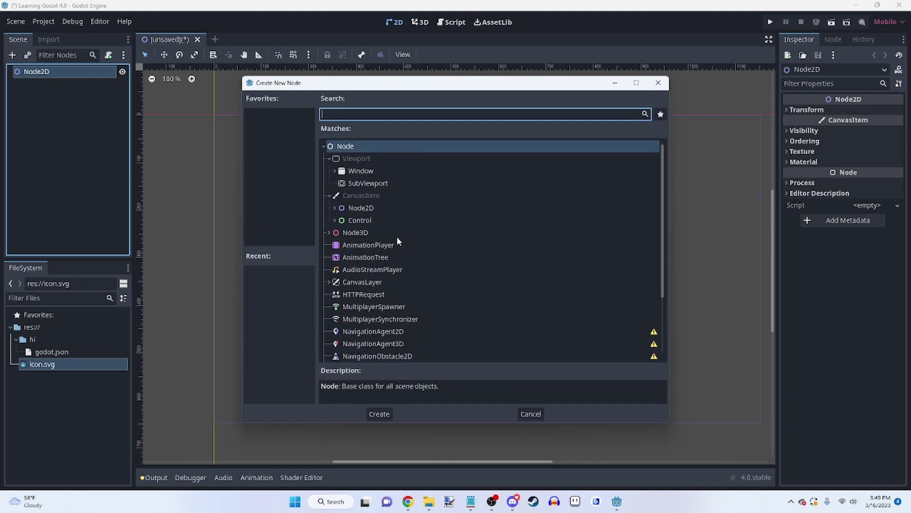
Add a Sprite2D child and give it the icon.svg texture.
text(sprite)
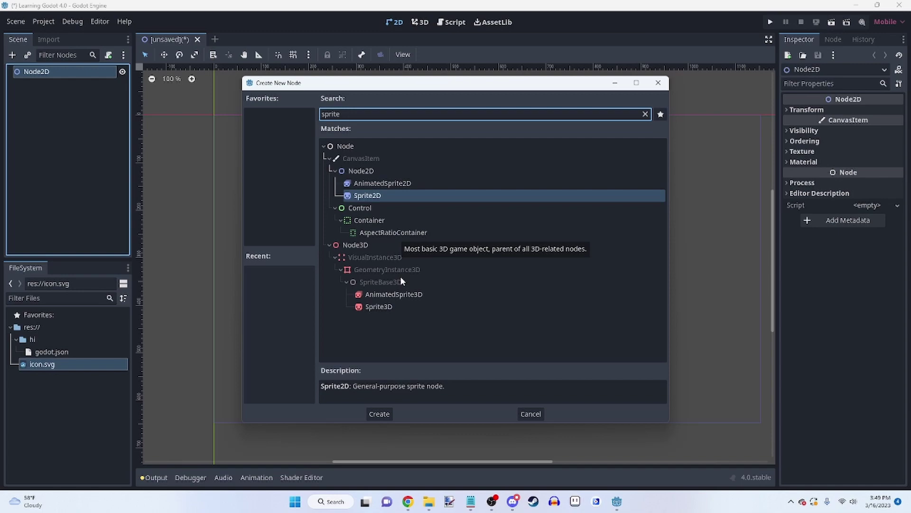
click(383, 417)
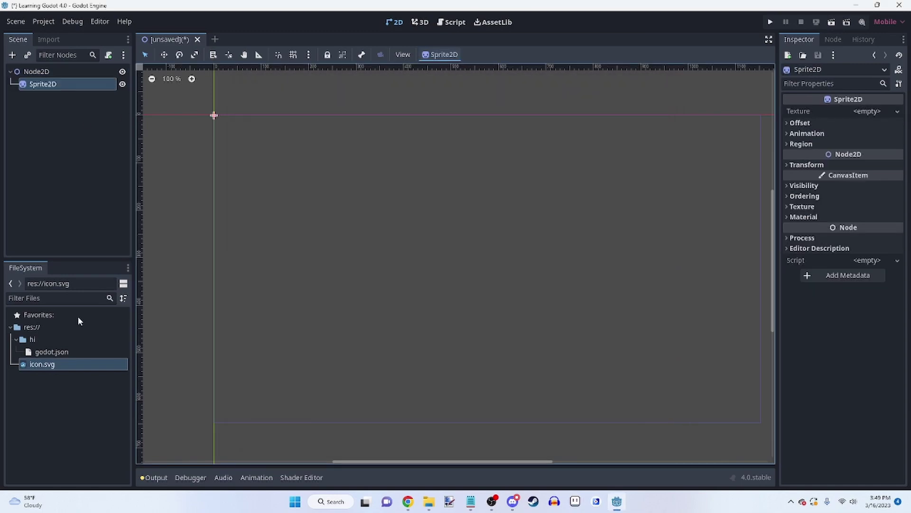
drag(71, 364, 865, 124)
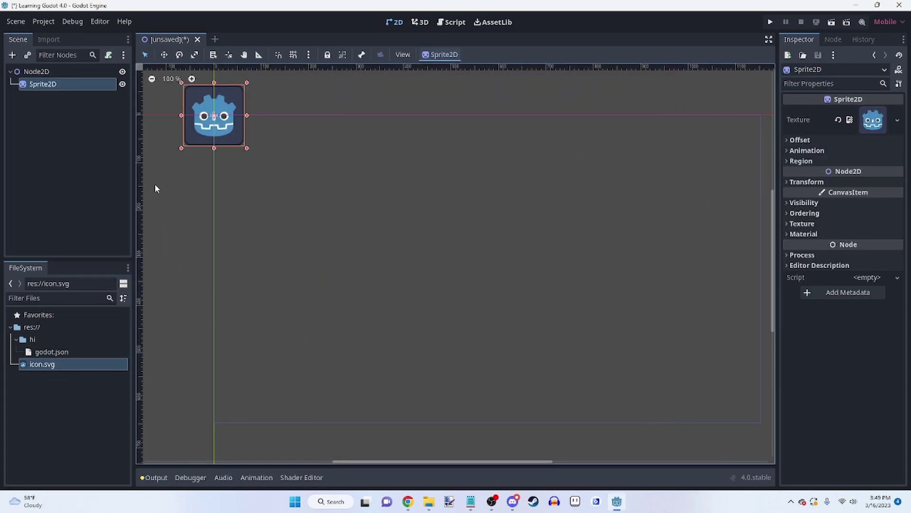
Add a CharacterBody2D as another child of Node2D.
click(60, 73)
right_click(59, 73)
click(86, 80)
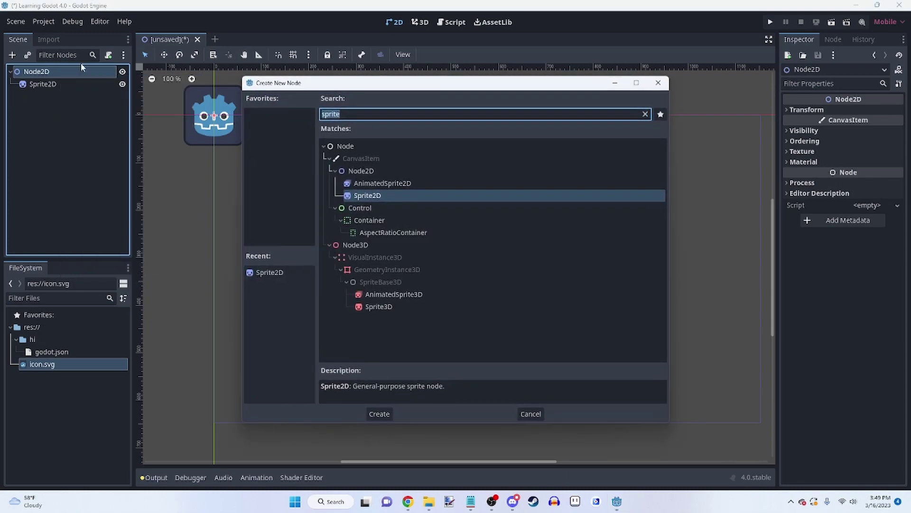
text(charac)
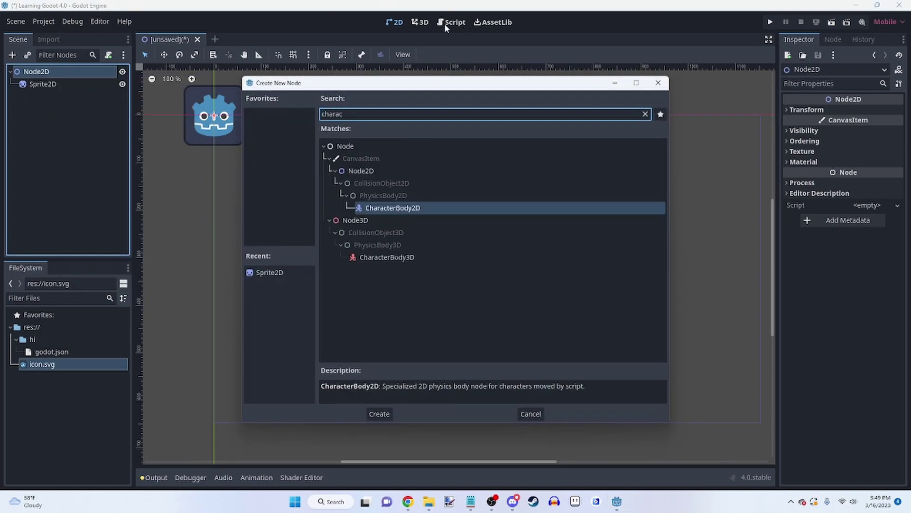
key(Return)
Start adding a third Node2D child, clearing the search and expanding the Control node types.
click(53, 66)
right_click(54, 67)
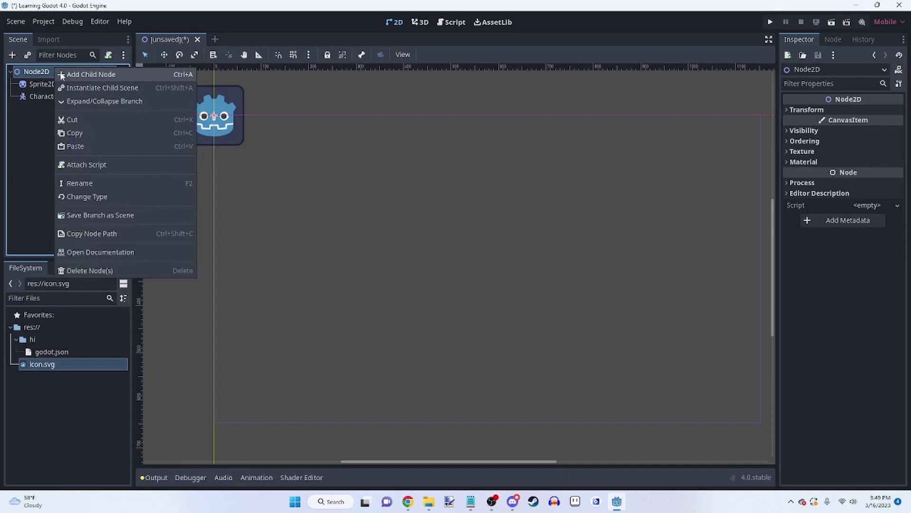
click(61, 75)
key(BackSpace)
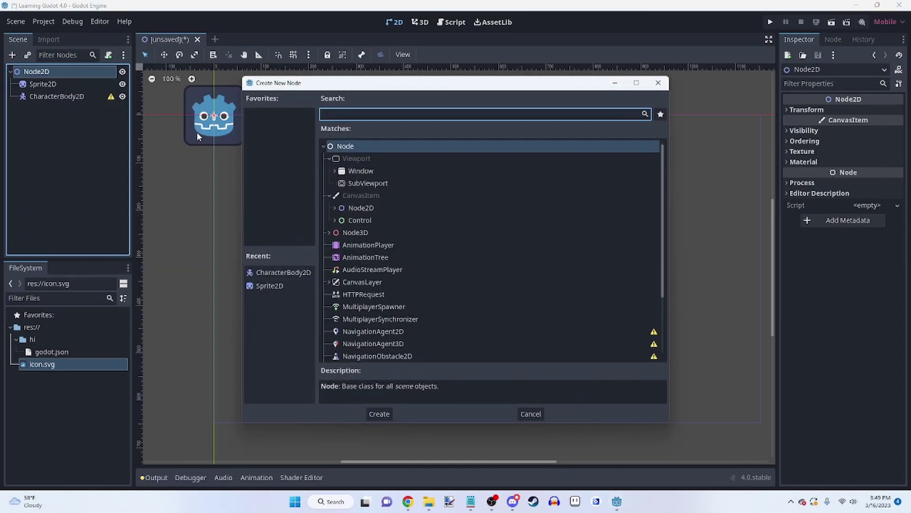
click(331, 208)
click(334, 220)
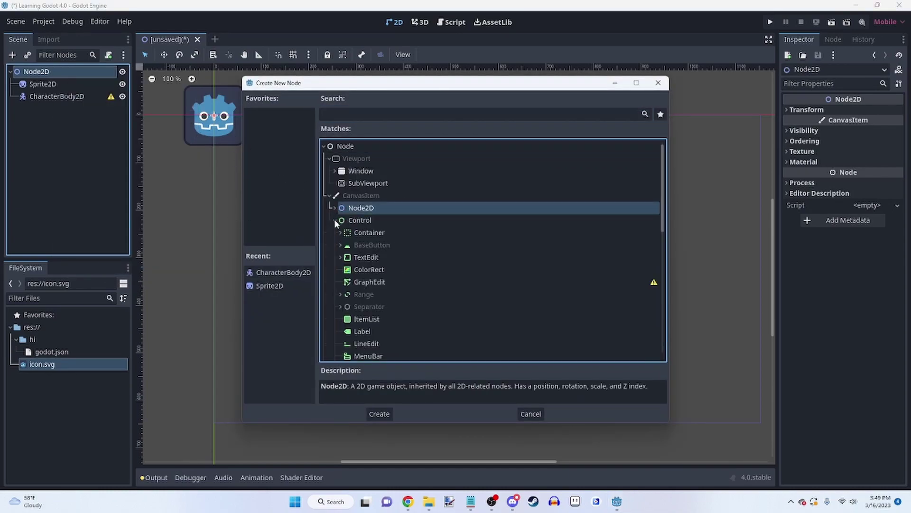
Add a ColorRect under Node2D, stretched into a wide rectangle near the canvas centre.
double_click(360, 270)
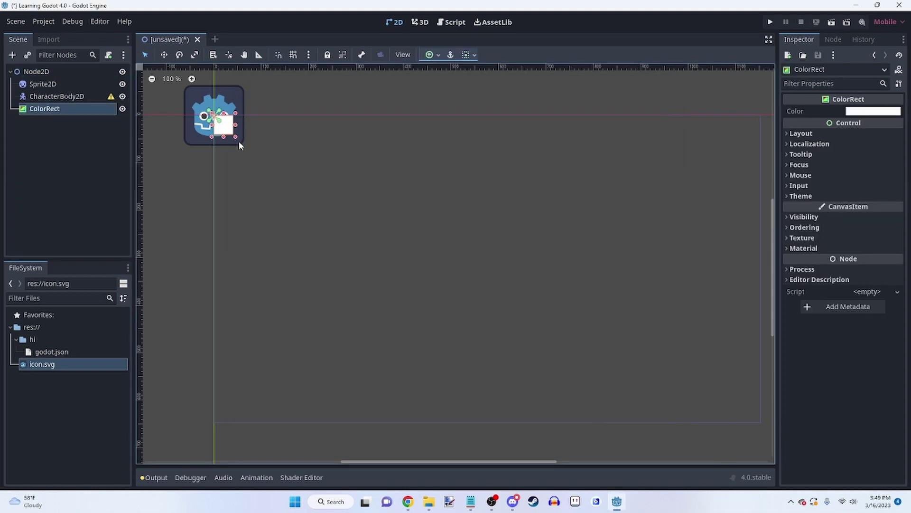
drag(236, 137, 572, 248)
drag(448, 220, 554, 279)
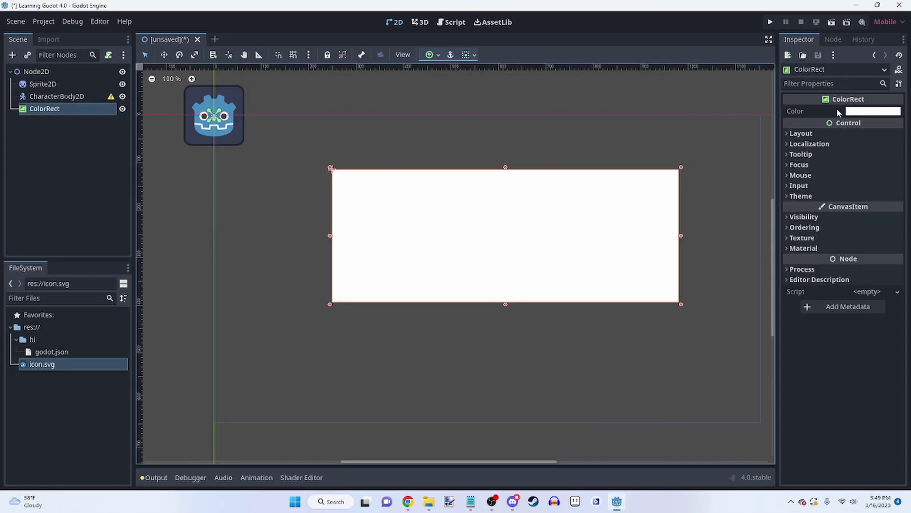
Try magenta and other colours on the ColorRect, leaving it white.
click(847, 111)
drag(803, 299, 741, 306)
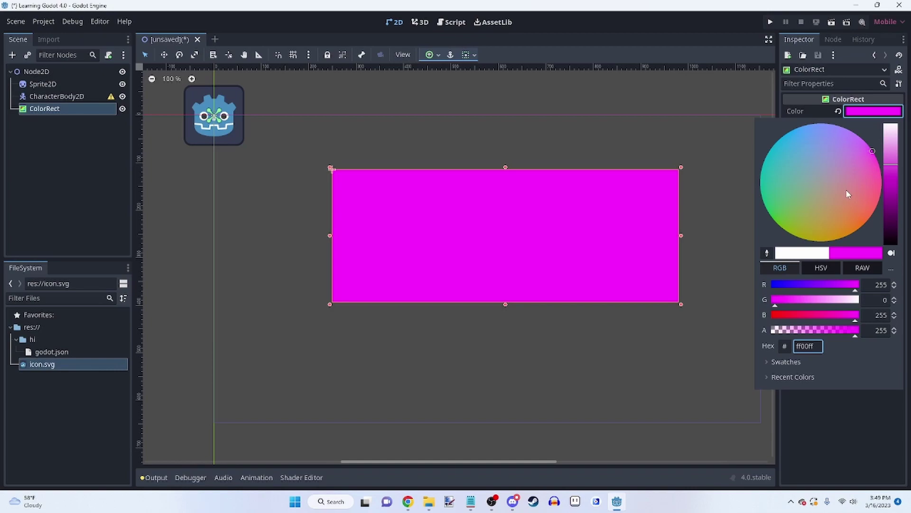
drag(848, 194, 762, 168)
drag(891, 172, 889, 138)
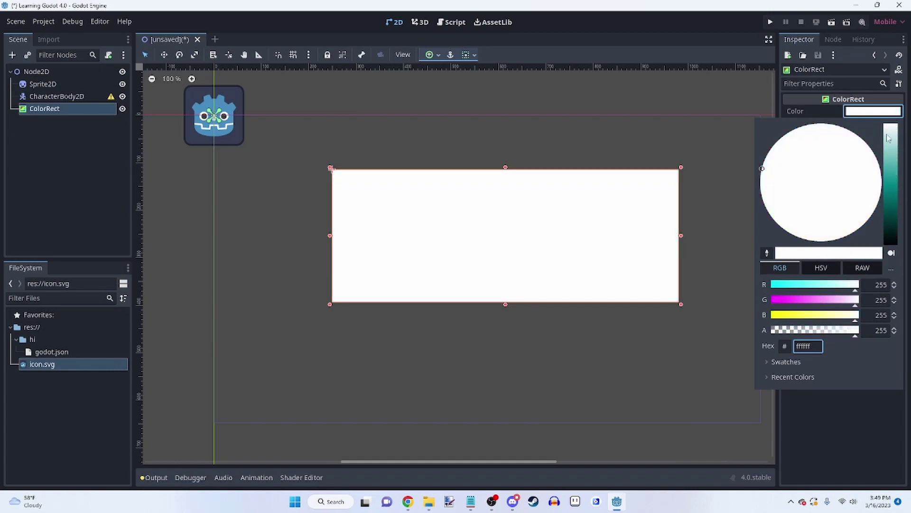
click(366, 338)
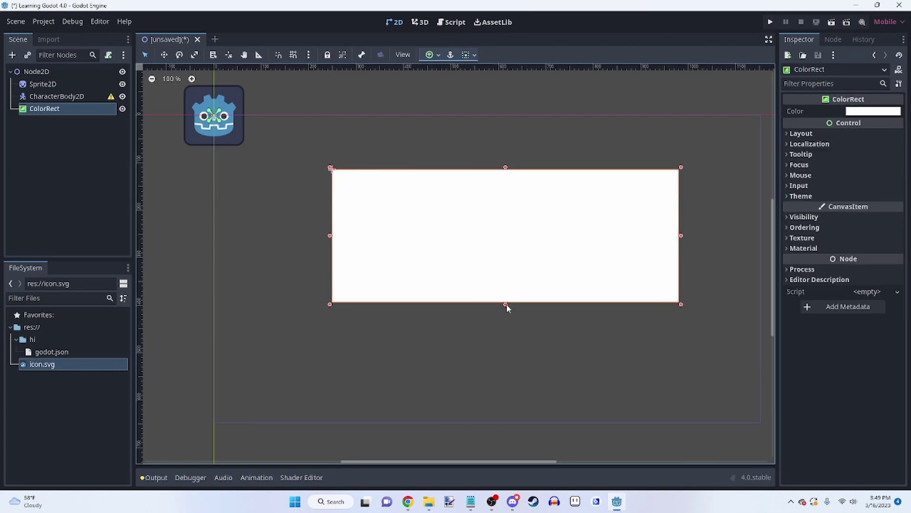
Extend the rectangle's bottom edge, glance at Theme properties, and reopen Node2D's child node list.
drag(506, 304, 506, 331)
click(829, 196)
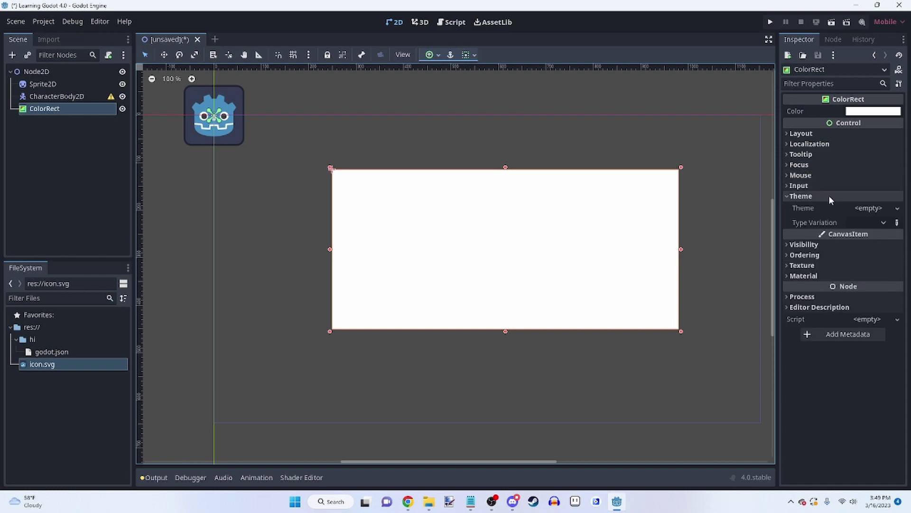
click(826, 196)
right_click(72, 109)
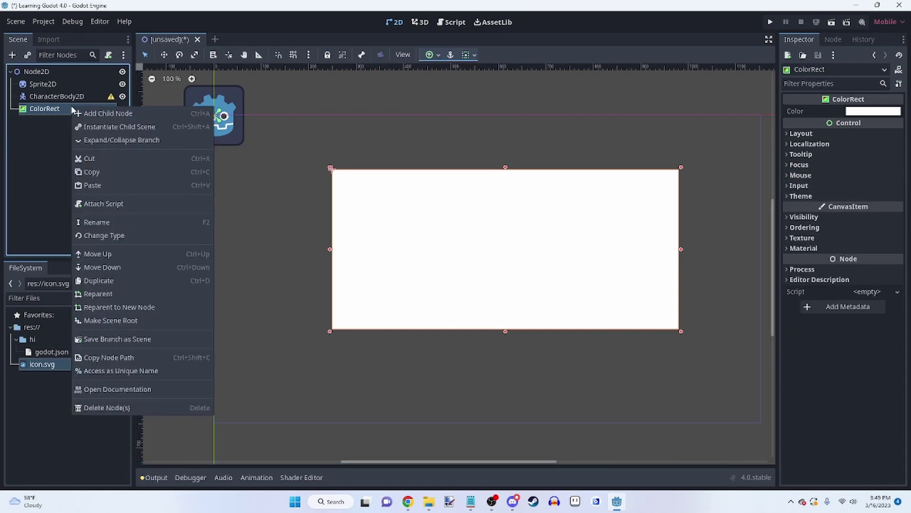
click(60, 88)
click(61, 69)
right_click(60, 69)
click(97, 76)
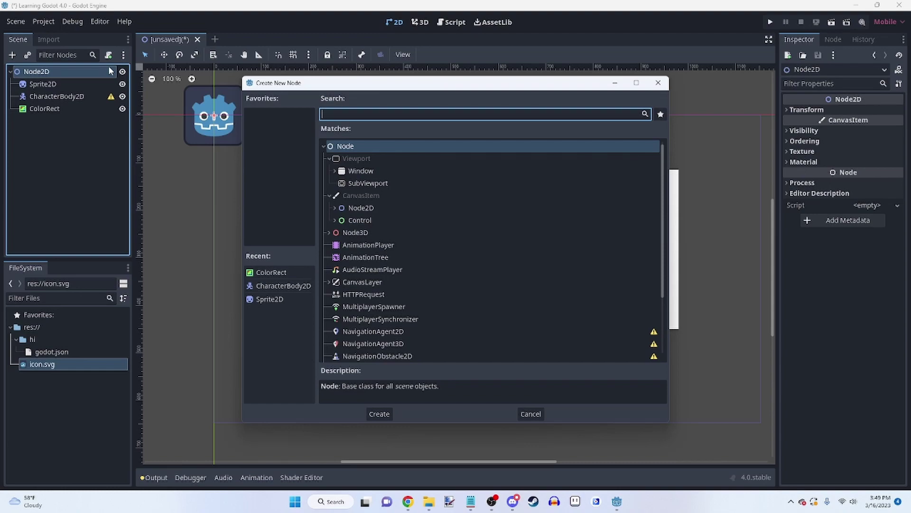
click(332, 232)
click(330, 232)
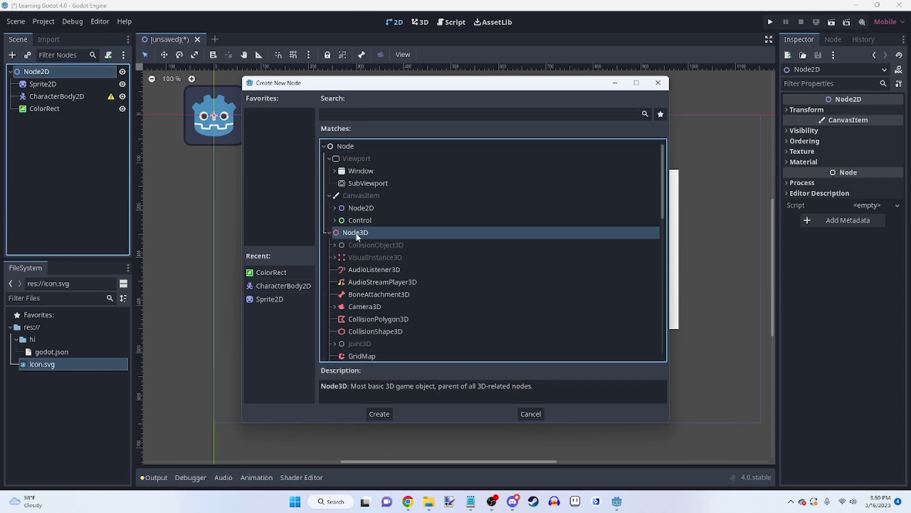
scroll(361, 238, down, 5)
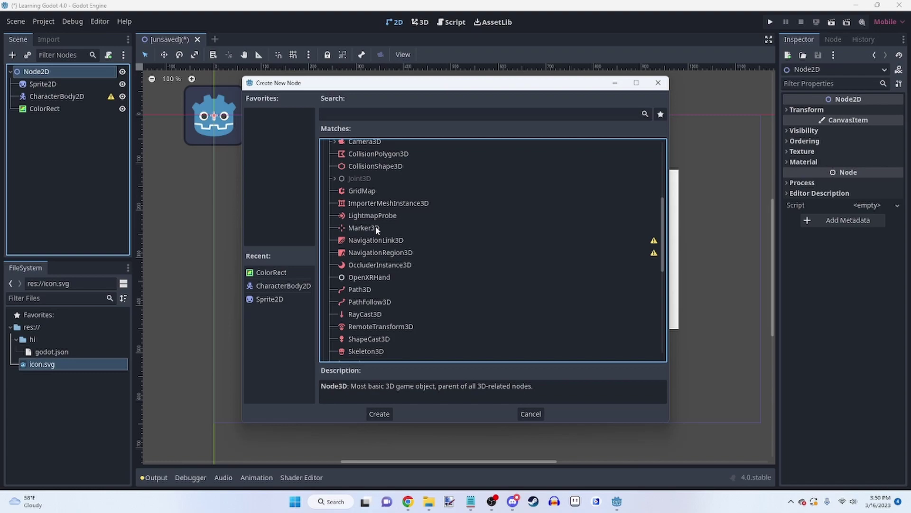
scroll(376, 230, down, 8)
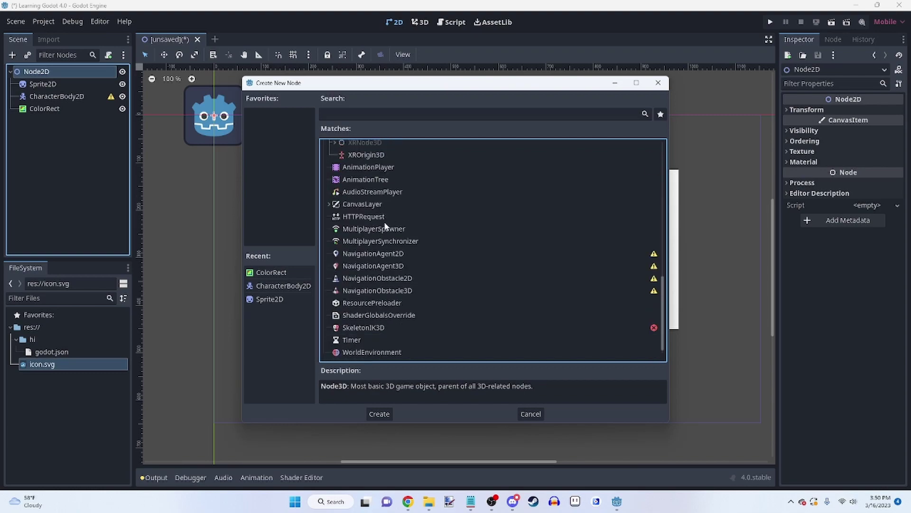
click(382, 232)
click(372, 242)
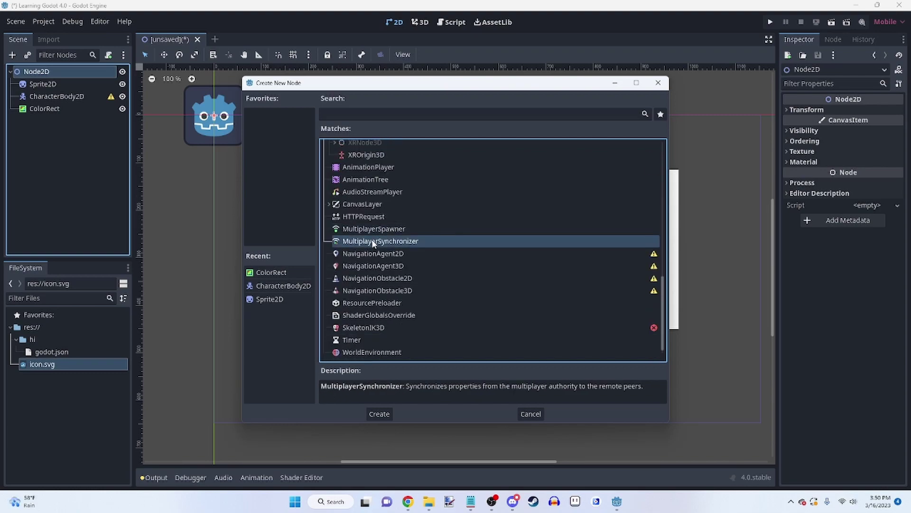
click(382, 229)
Delete the ColorRect, Sprite2D and CharacterBody2D nodes from the scene.
click(524, 412)
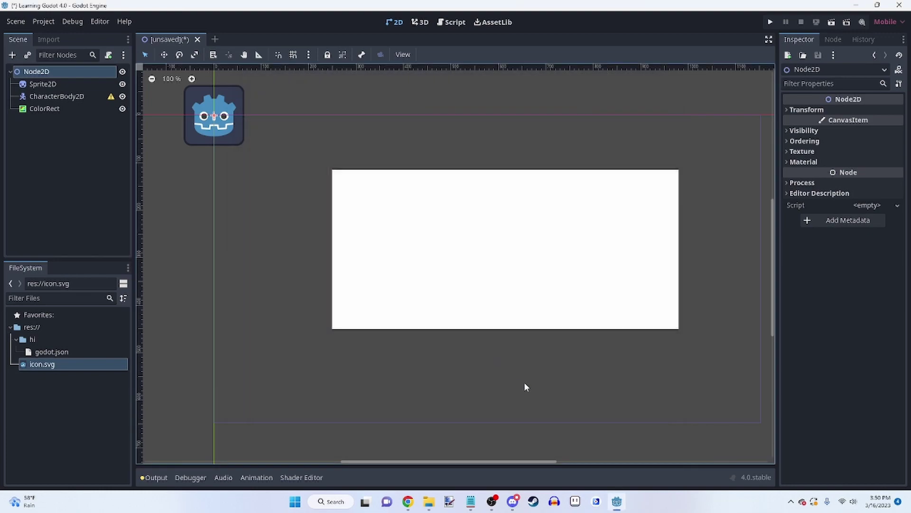
click(579, 245)
key(Delete)
click(229, 103)
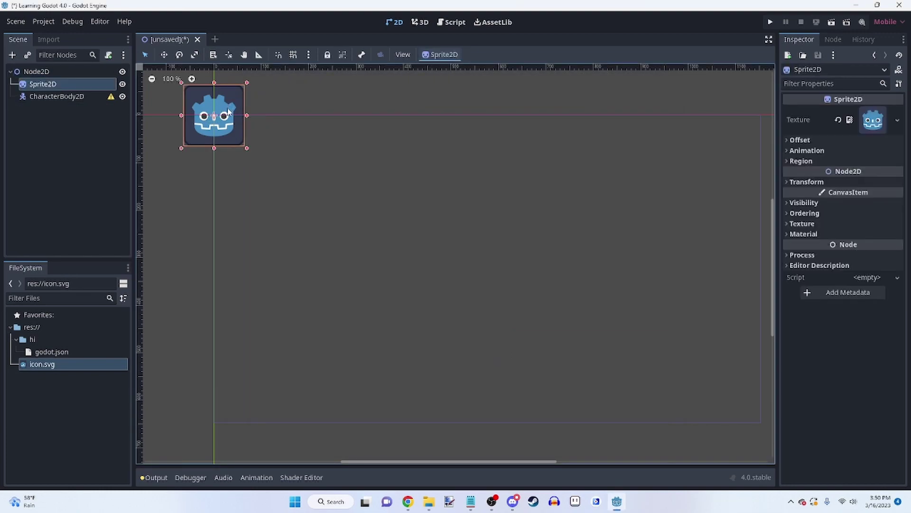
key(Delete)
click(79, 84)
key(Delete)
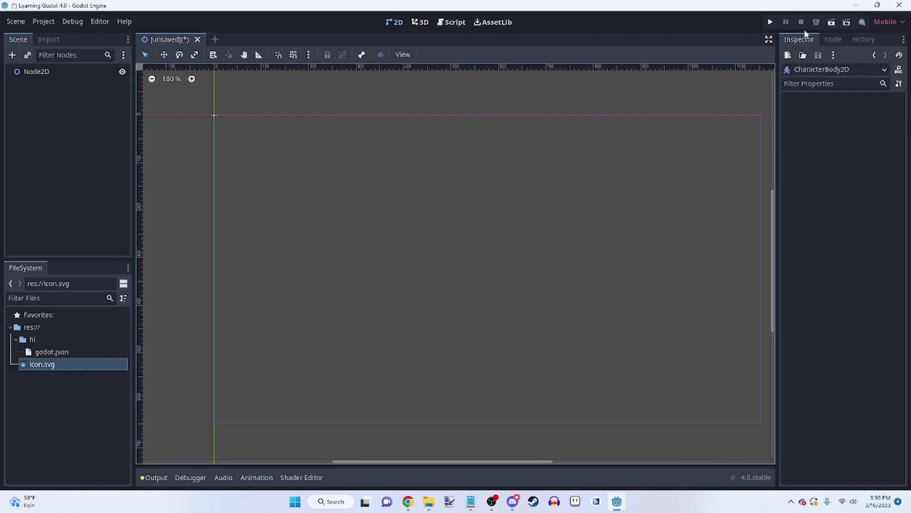
Add a new Sprite2D child under Node2D and give it the icon.svg texture.
click(49, 70)
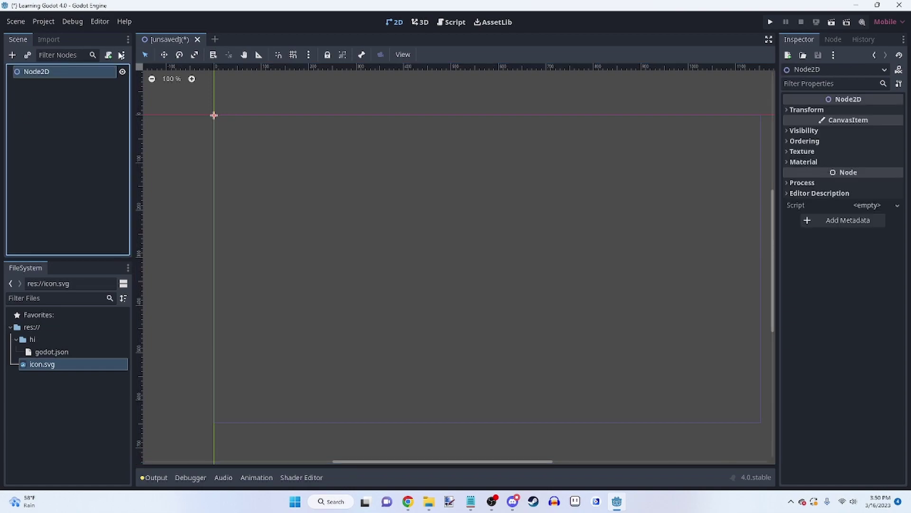
right_click(55, 81)
click(50, 75)
double_click(50, 74)
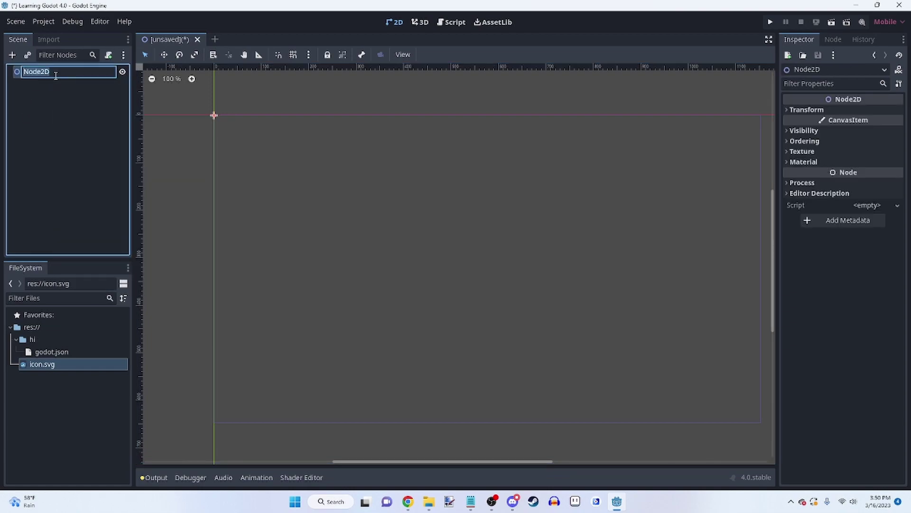
right_click(51, 84)
click(47, 98)
right_click(54, 74)
click(64, 80)
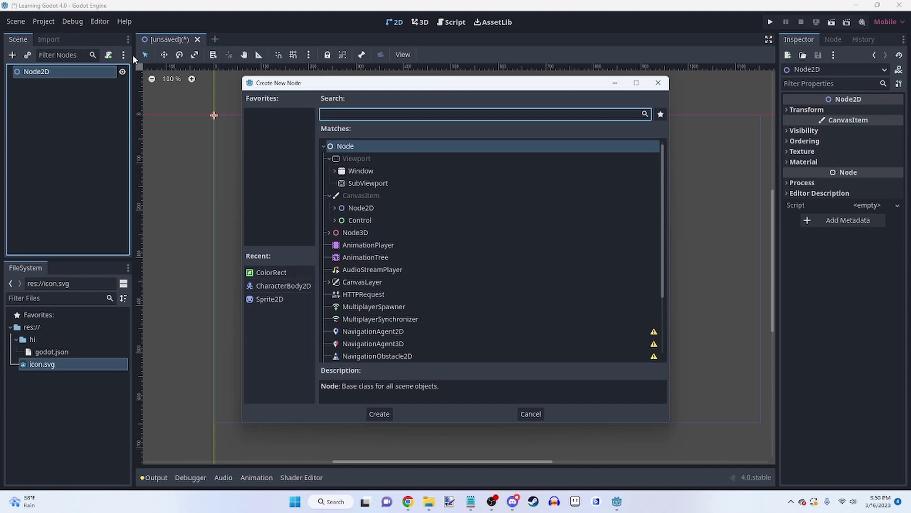
text(sprite)
key(Return)
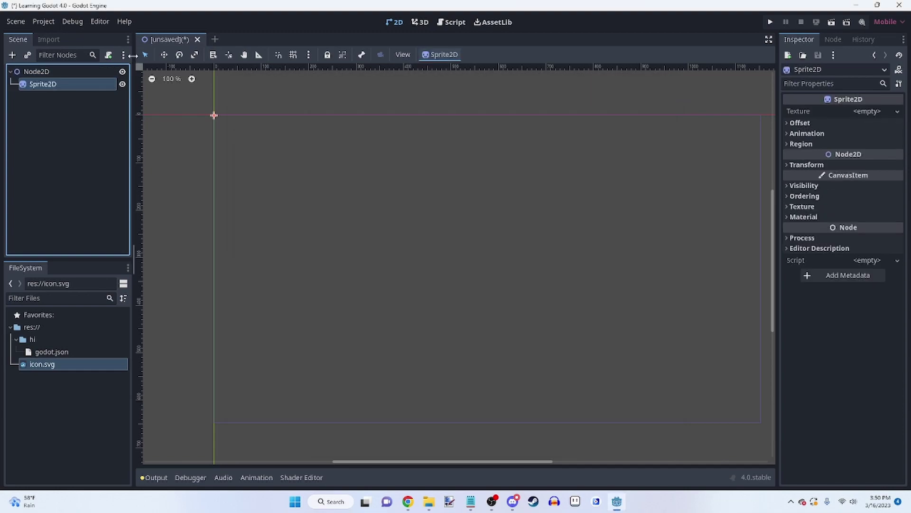
drag(95, 369, 860, 119)
Set the sprite's Transform Position x to 100 in the Inspector.
click(807, 150)
click(807, 150)
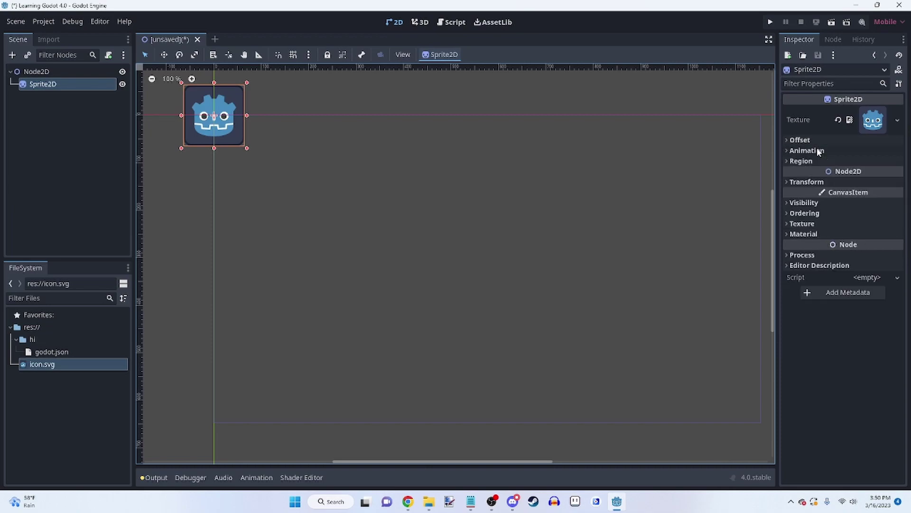
click(818, 161)
click(818, 160)
click(817, 182)
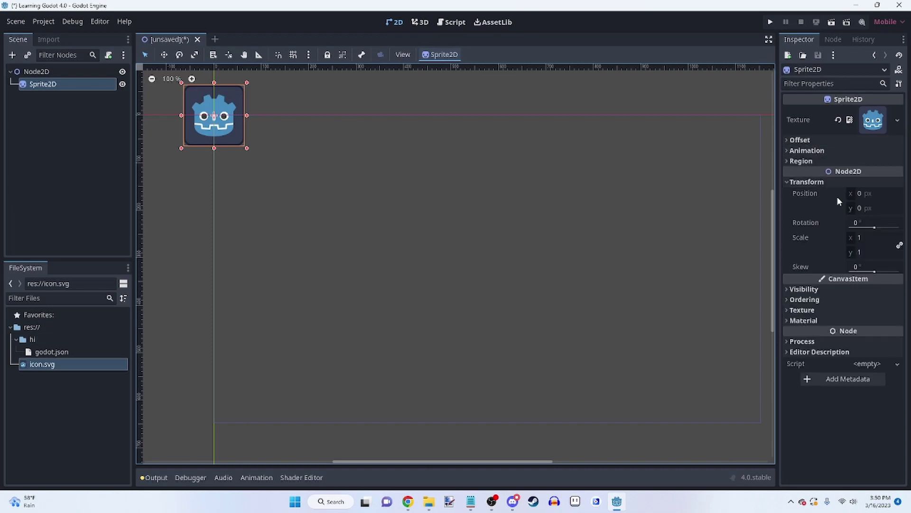
click(864, 195)
text(100)
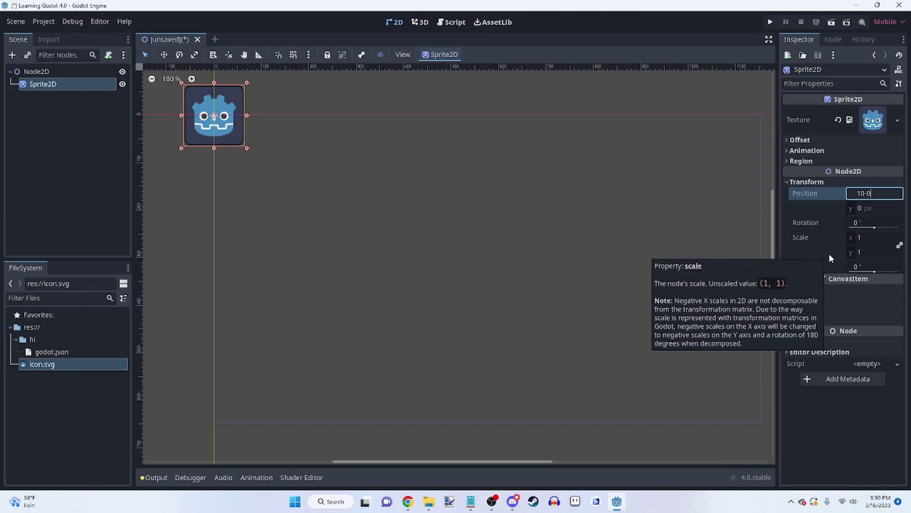
key(Return)
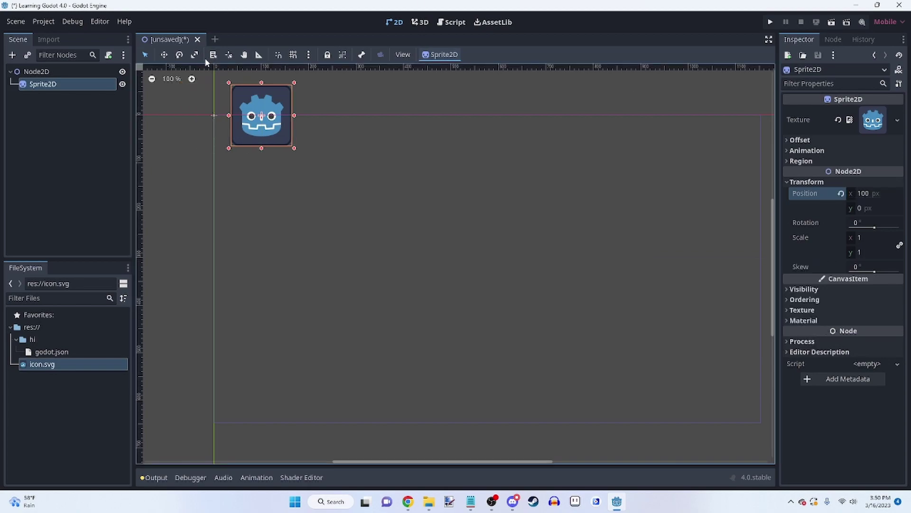
Drag the sprite's handles to stretch it to a wide, flat 9.021 by 1.938 scale.
click(163, 55)
shift+drag(271, 116, 304, 112)
click(179, 55)
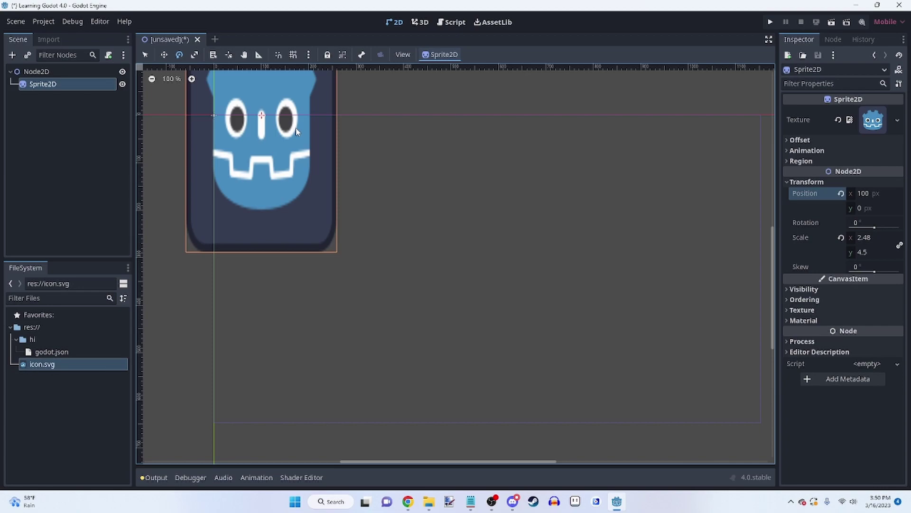
scroll(296, 132, down, 2)
scroll(320, 138, down, 1)
scroll(319, 94, up, 3)
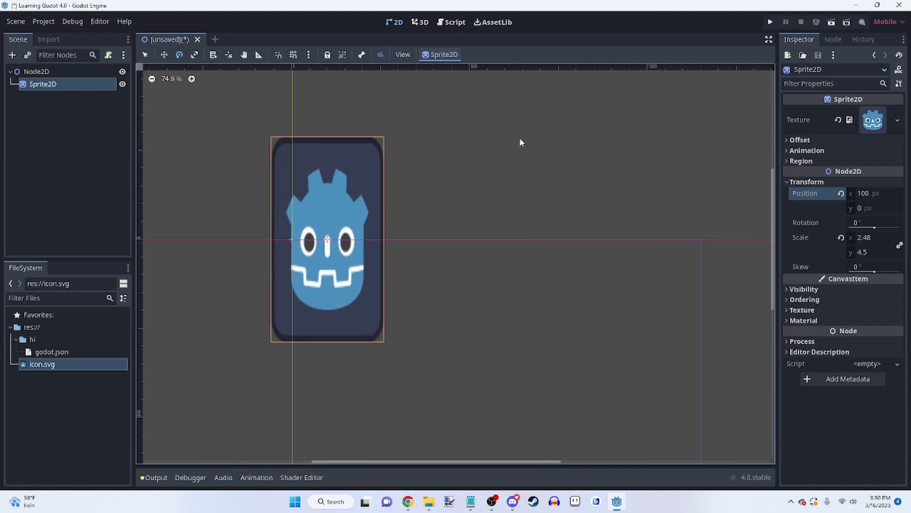
click(145, 54)
drag(385, 135, 683, 251)
Group the sprite, nudge it up-right, and add a CollisionShape2D child under Sprite2D.
click(343, 56)
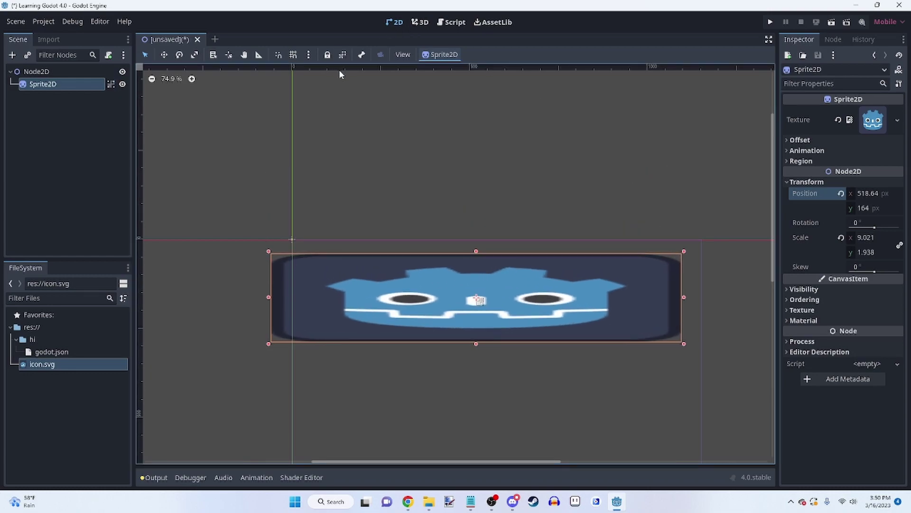
drag(491, 282, 514, 260)
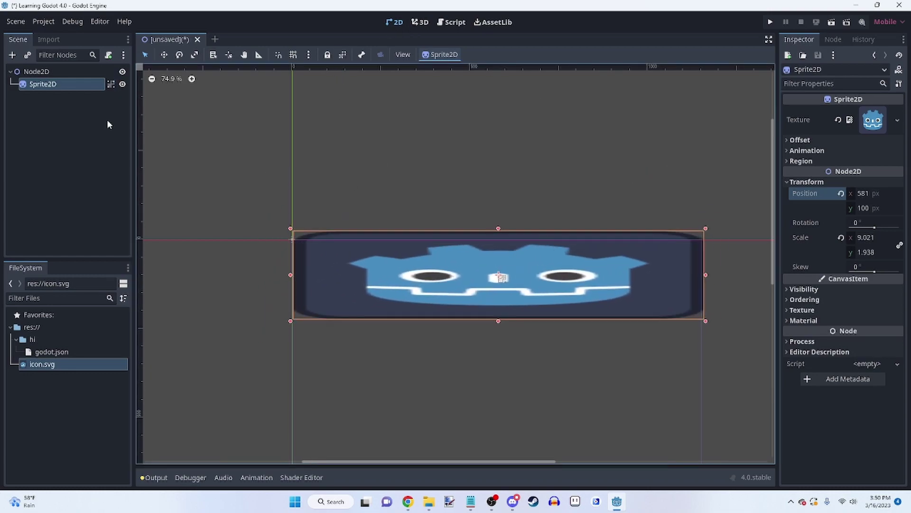
right_click(43, 88)
click(76, 108)
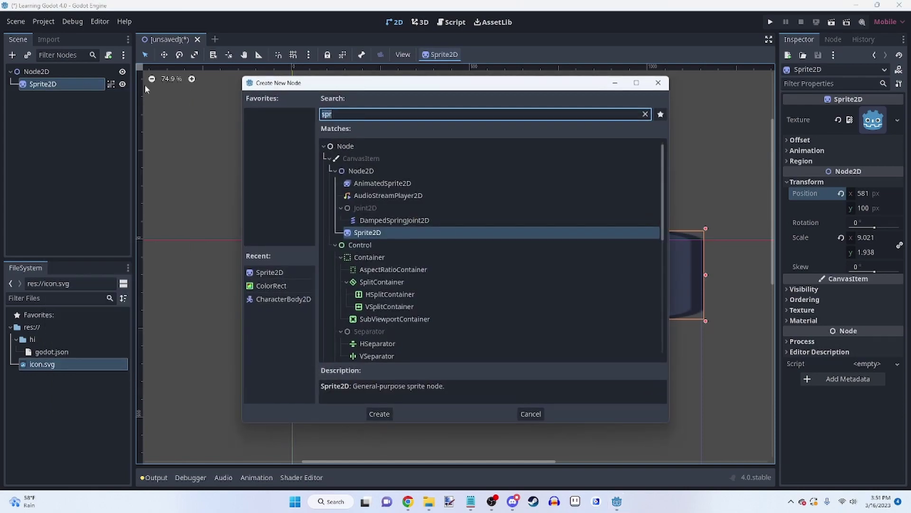
text(collision)
key(Return)
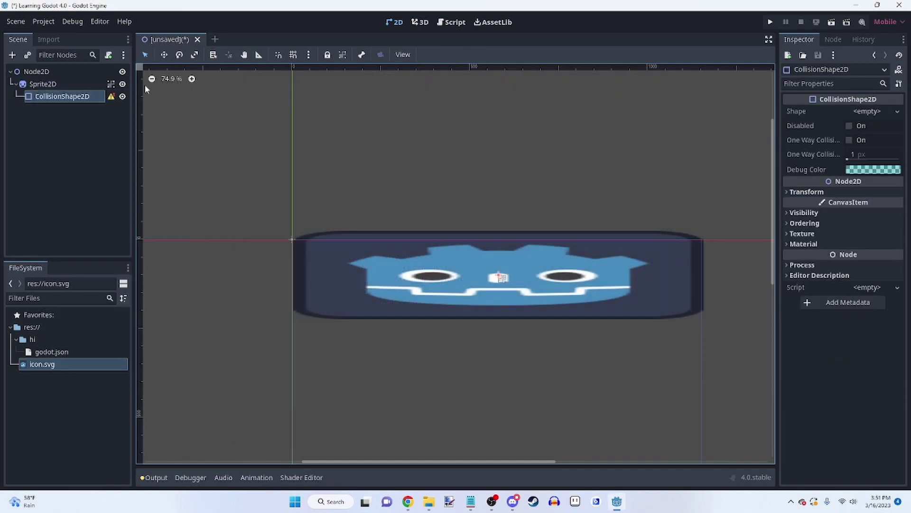
Move the sprite higher to position 572, 17 and select the CollisionShape2D.
click(364, 183)
drag(386, 250, 404, 222)
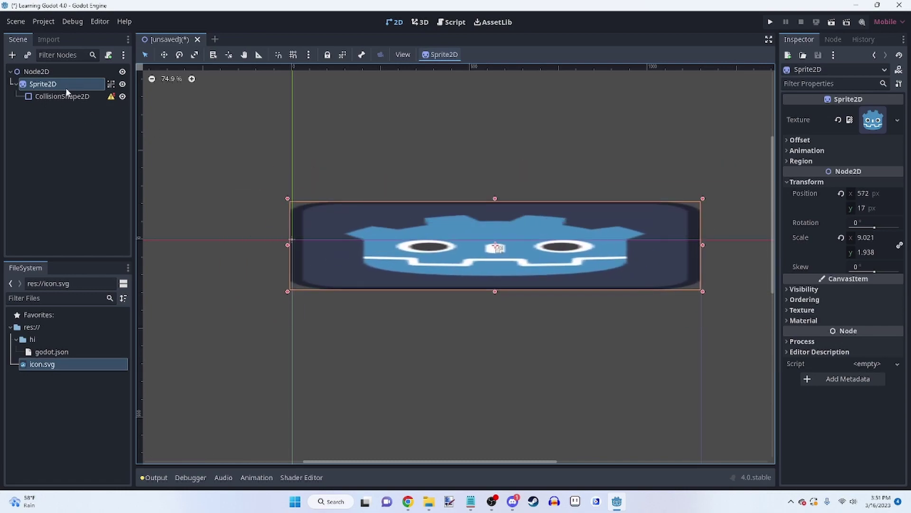
click(67, 96)
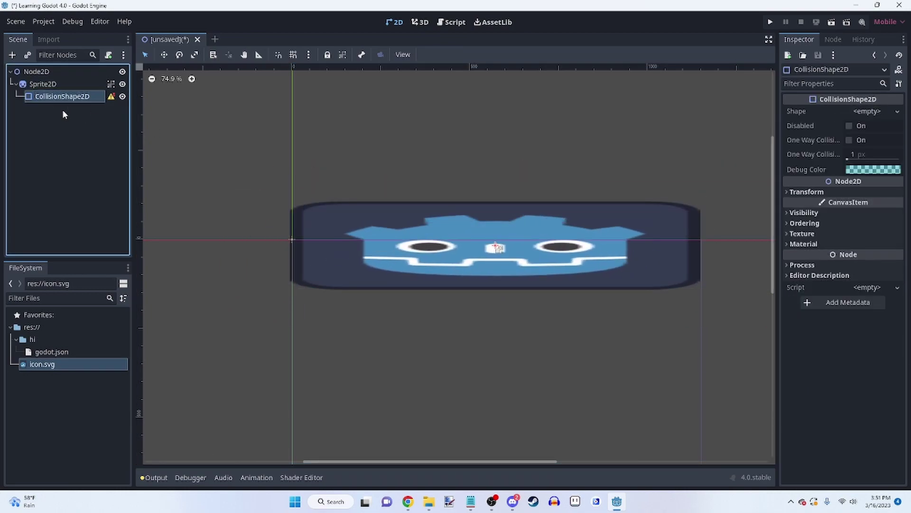
Check the empty collision Shape, then browse Sprite2D's signals such as visibility_changed.
click(865, 112)
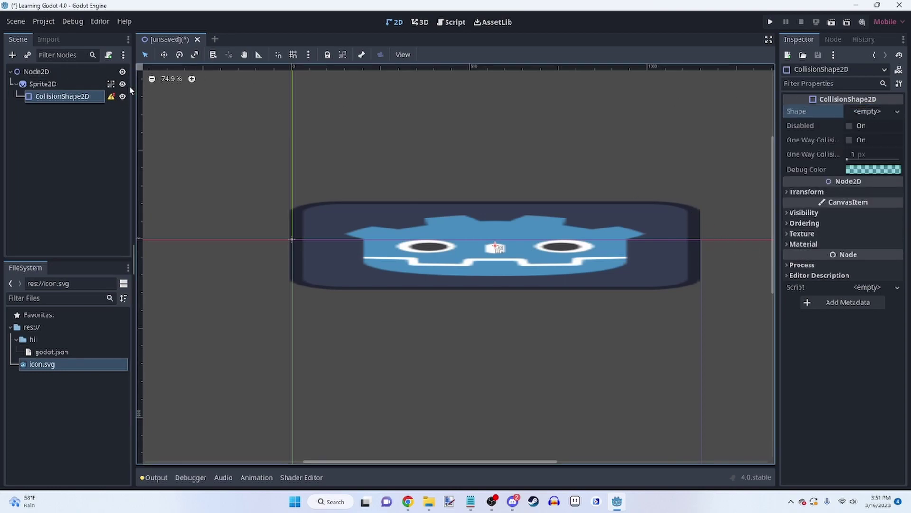
click(42, 83)
click(833, 40)
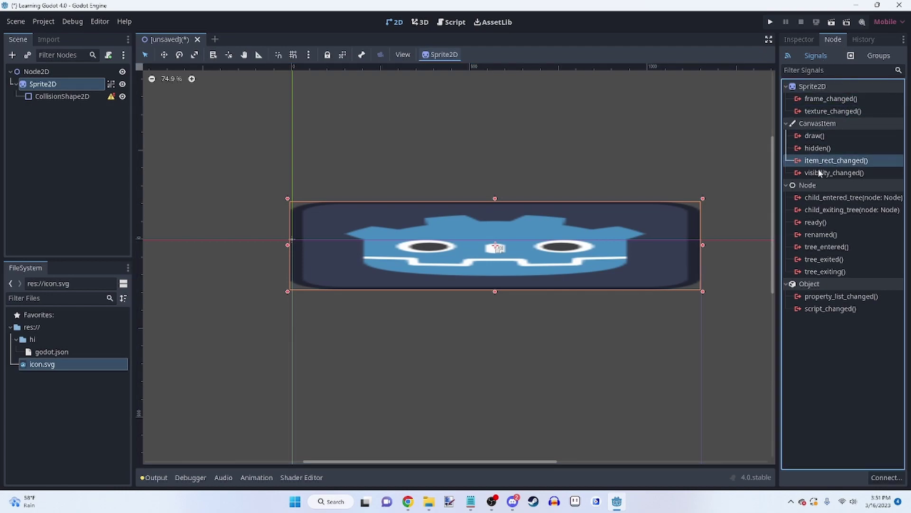
click(834, 172)
Add a temporary Button under Node2D and inspect its pressed() signal.
click(34, 76)
right_click(35, 76)
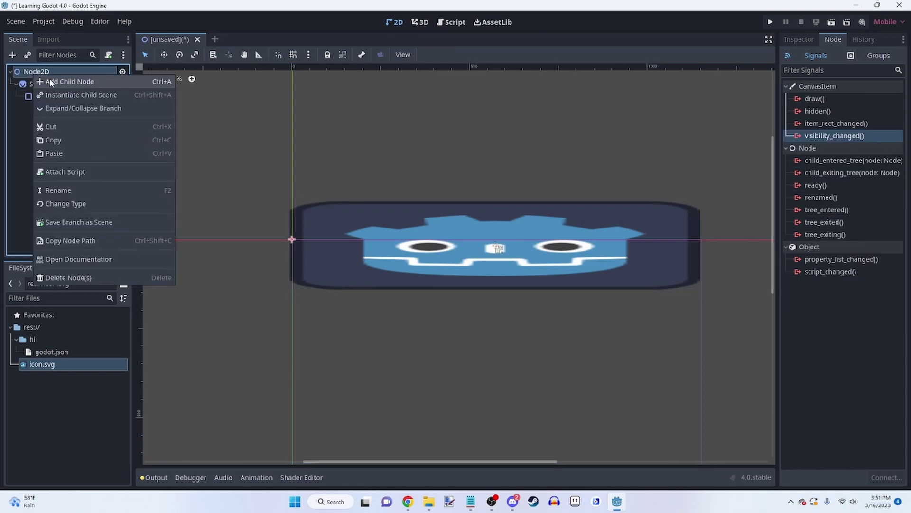
click(49, 78)
text(button)
key(Return)
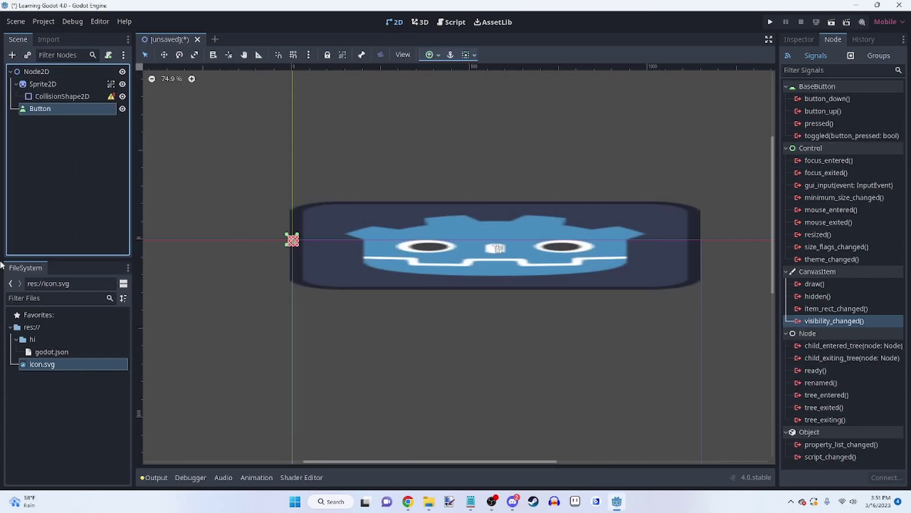
click(833, 124)
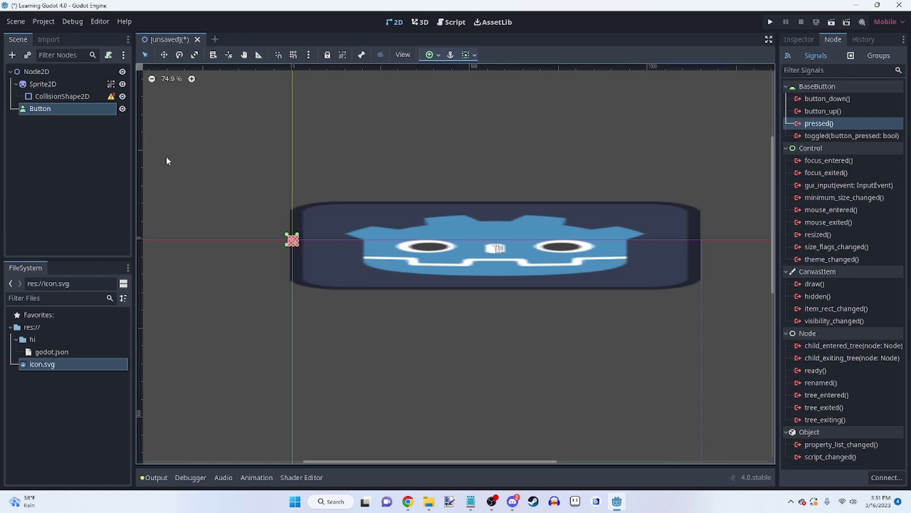
Delete the Button and show the sprite's Groups tab.
click(75, 109)
key(Delete)
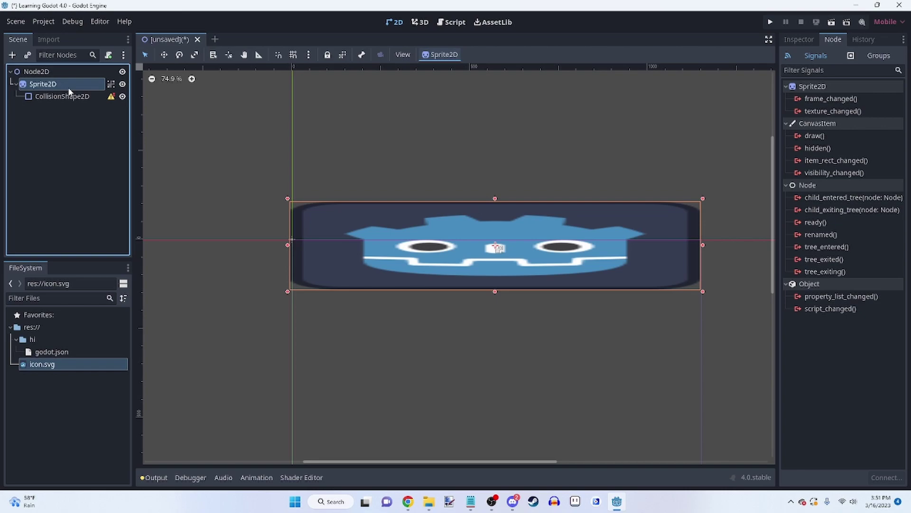
click(878, 55)
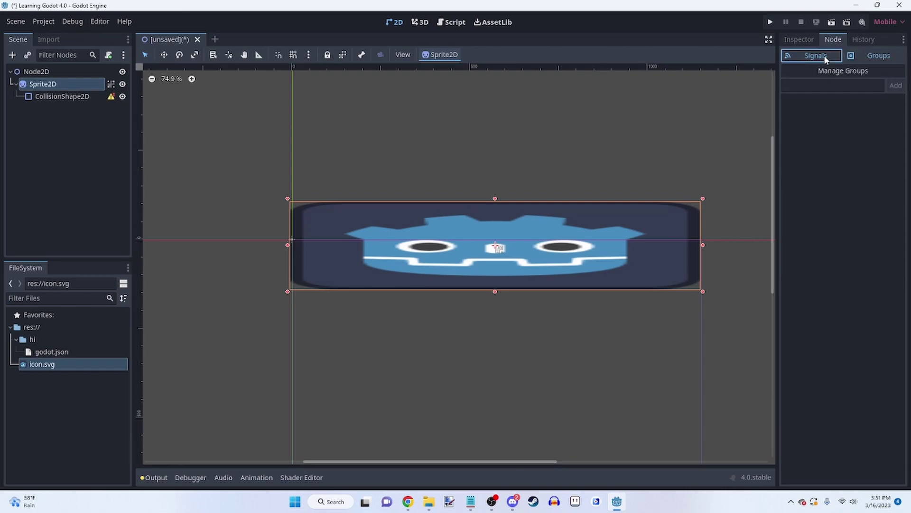
click(100, 110)
key(Delete)
click(48, 39)
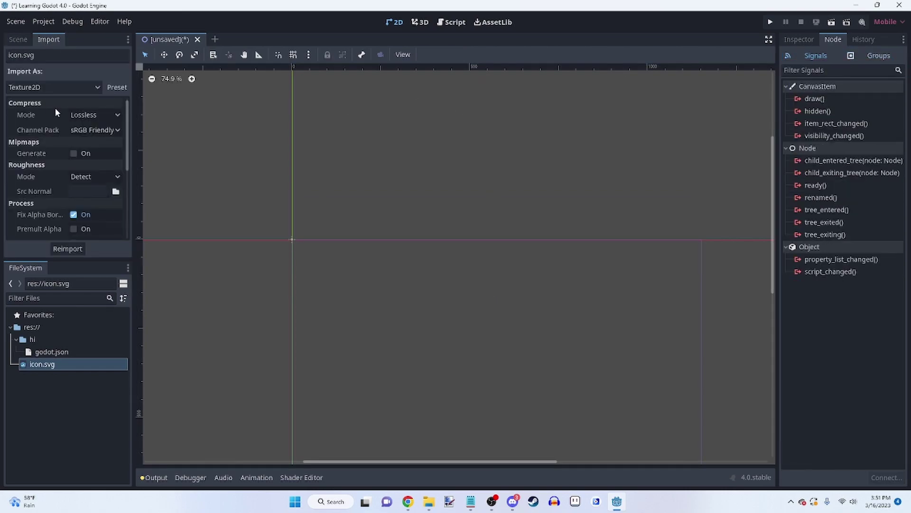
scroll(56, 108, down, 6)
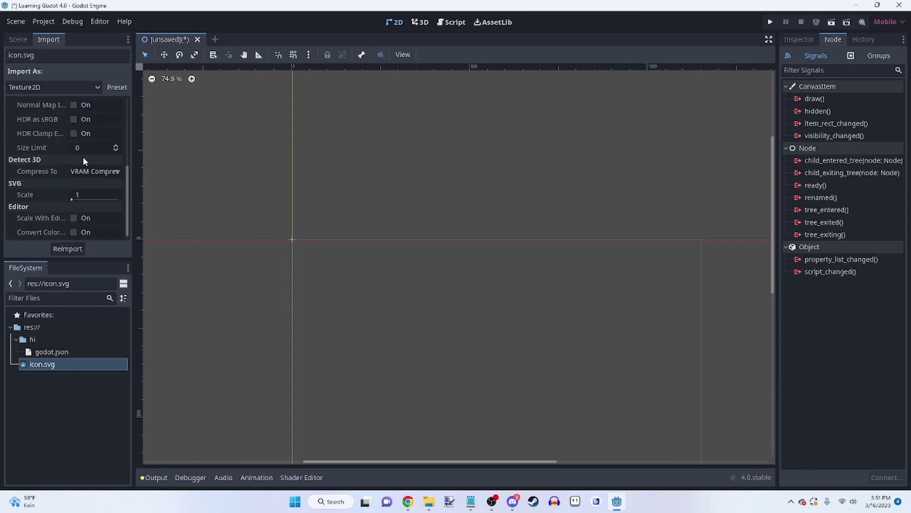
scroll(64, 184, up, 6)
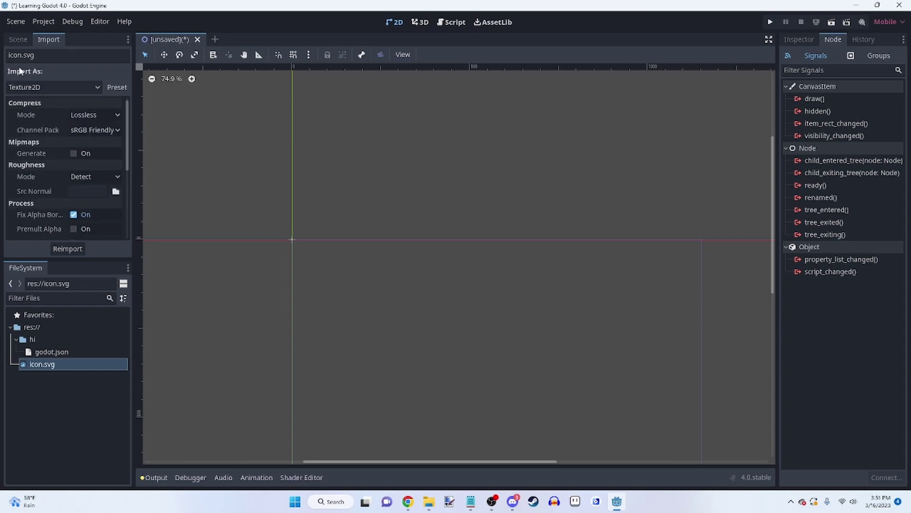
click(18, 39)
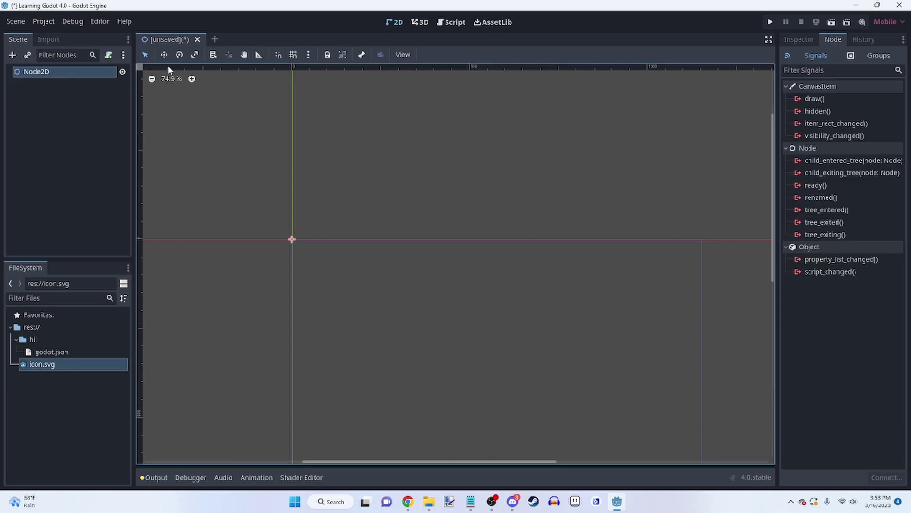
click(451, 22)
click(402, 24)
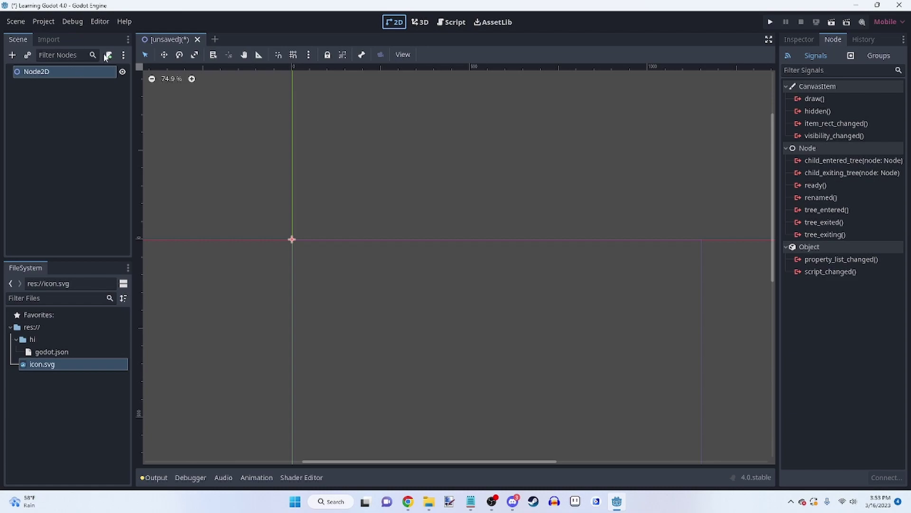
Add a Sprite2D as a child of Node2D.
right_click(63, 76)
click(77, 81)
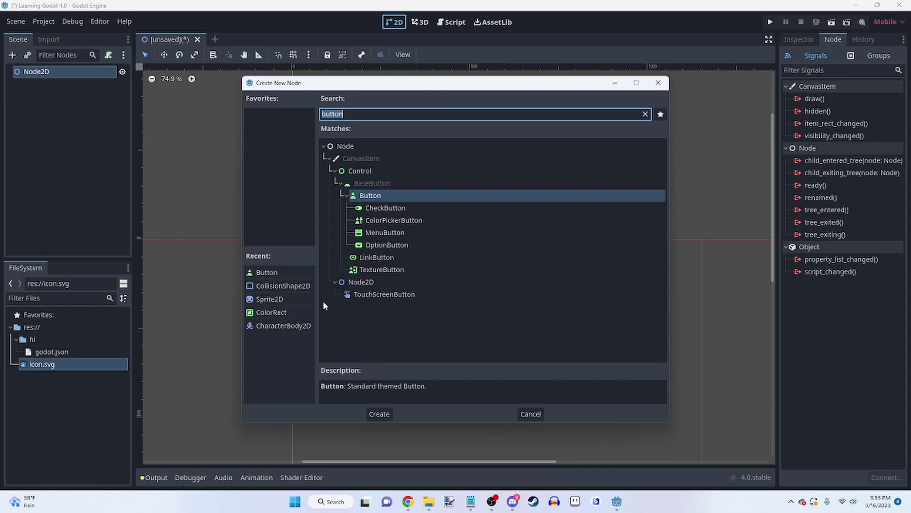
double_click(275, 299)
right_click(73, 82)
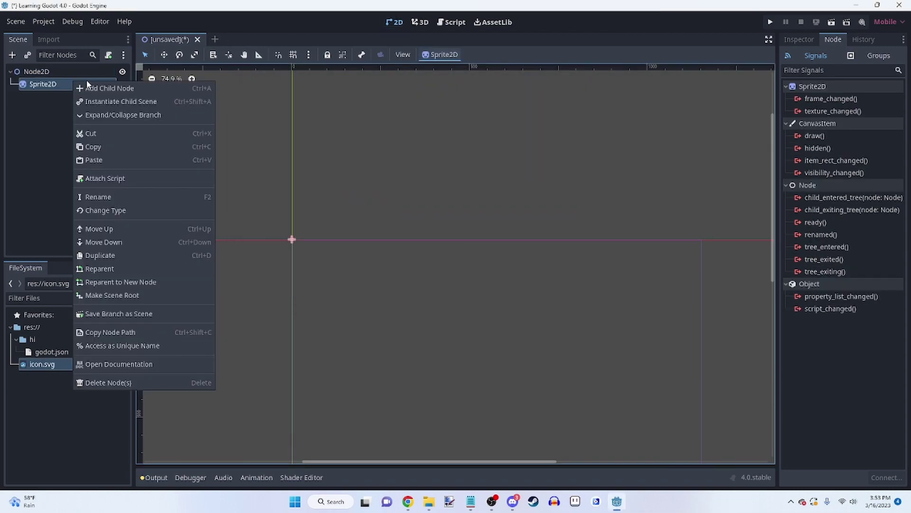
click(69, 88)
Start attaching a script to Sprite2D, keeping the GDScript language.
click(109, 56)
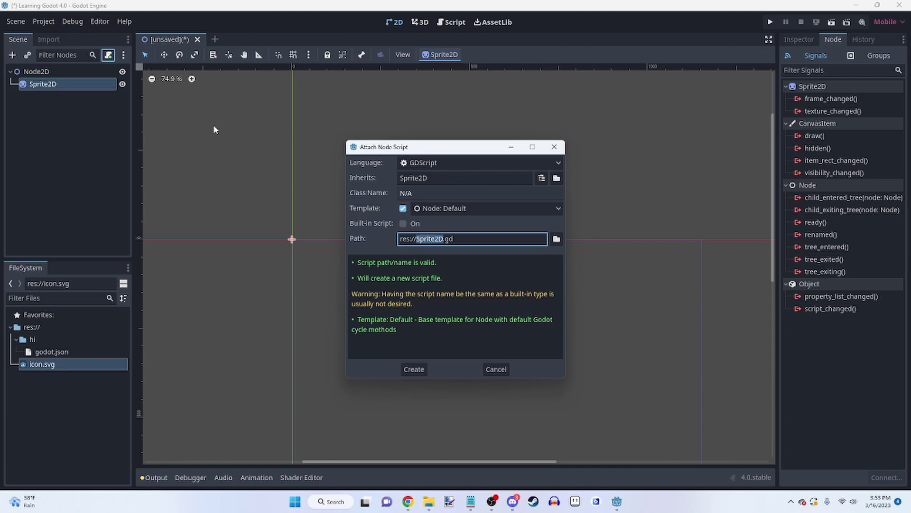
drag(429, 179, 406, 185)
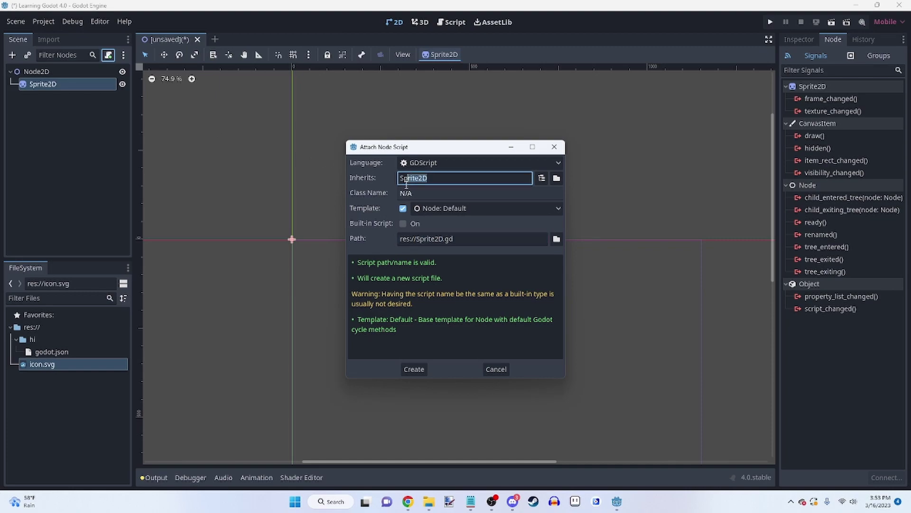
click(443, 159)
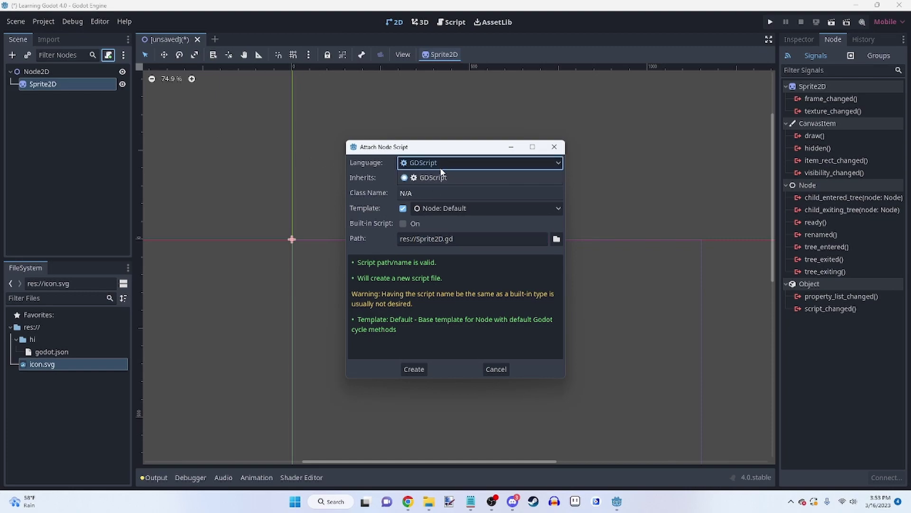
click(453, 164)
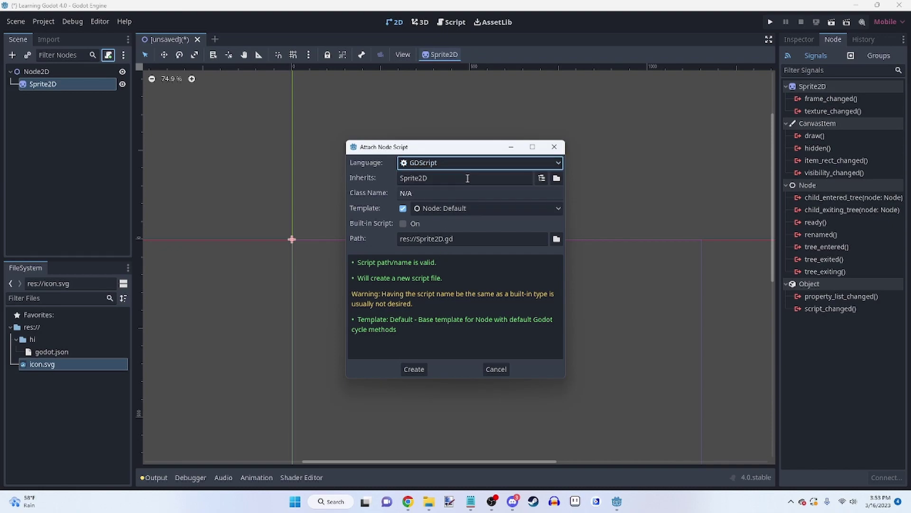
click(476, 164)
click(449, 169)
click(456, 169)
click(453, 207)
Keep the Node: Default template and create Sprite2D.gd.
click(450, 211)
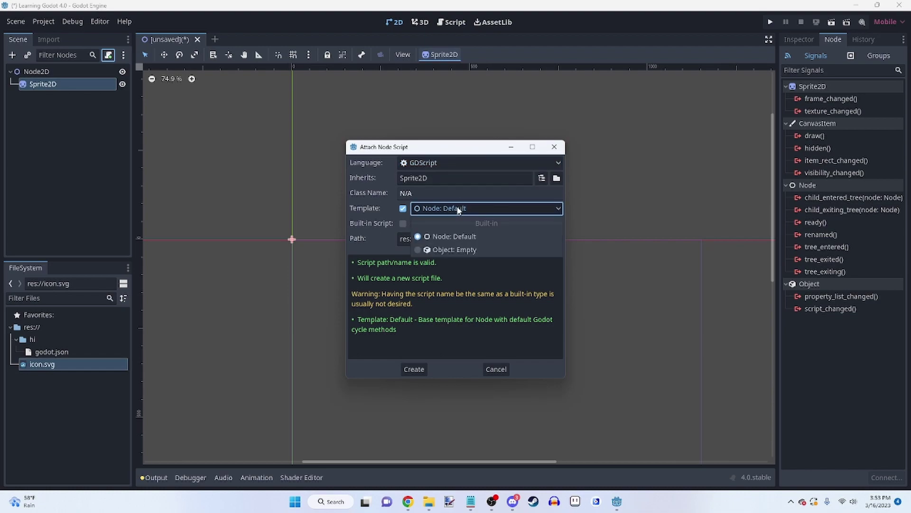
click(467, 253)
click(465, 205)
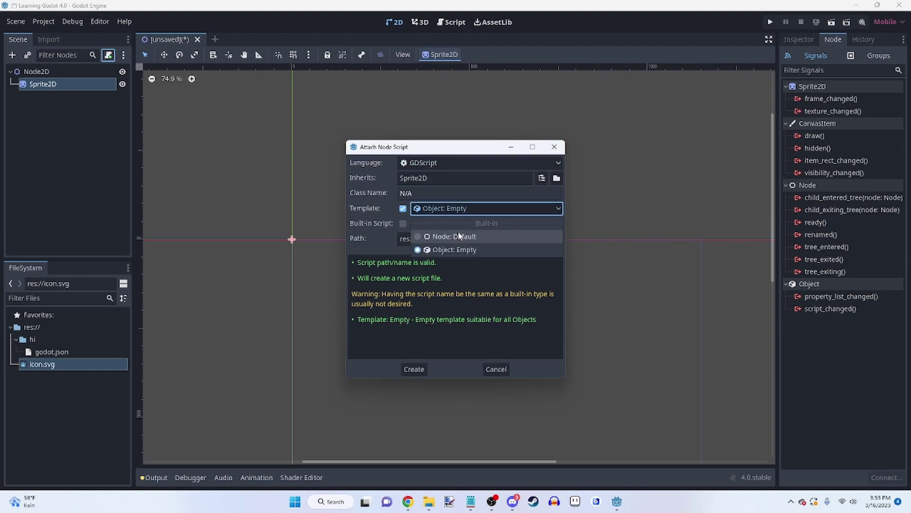
click(454, 236)
click(454, 209)
click(457, 237)
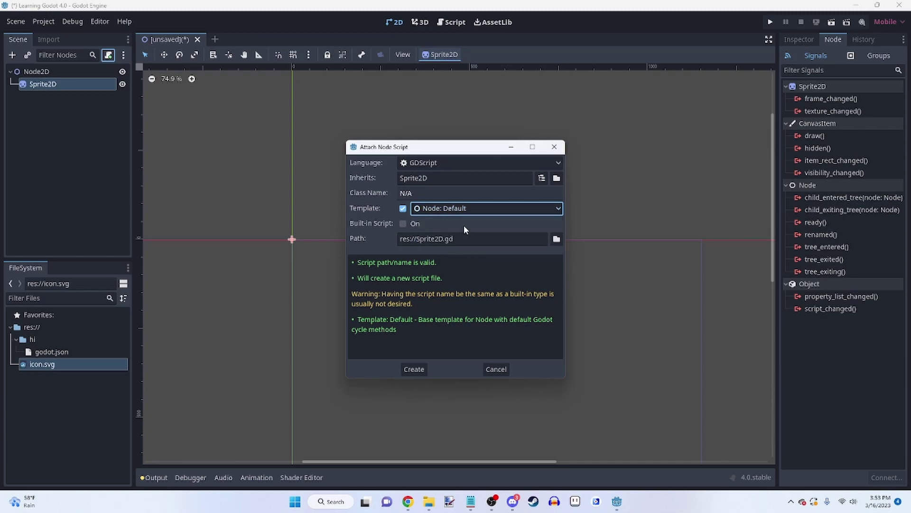
click(452, 211)
click(457, 230)
click(414, 389)
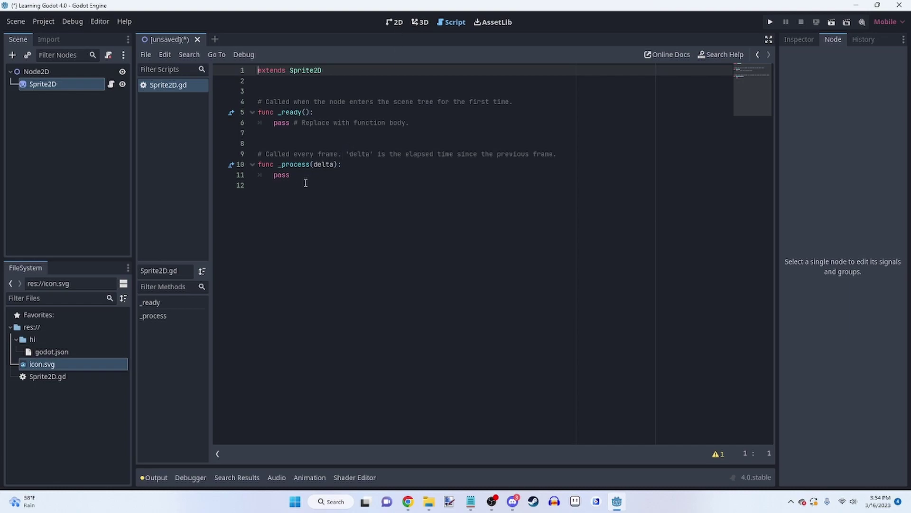
Delete the placeholder pass line in the _ready() function.
click(426, 124)
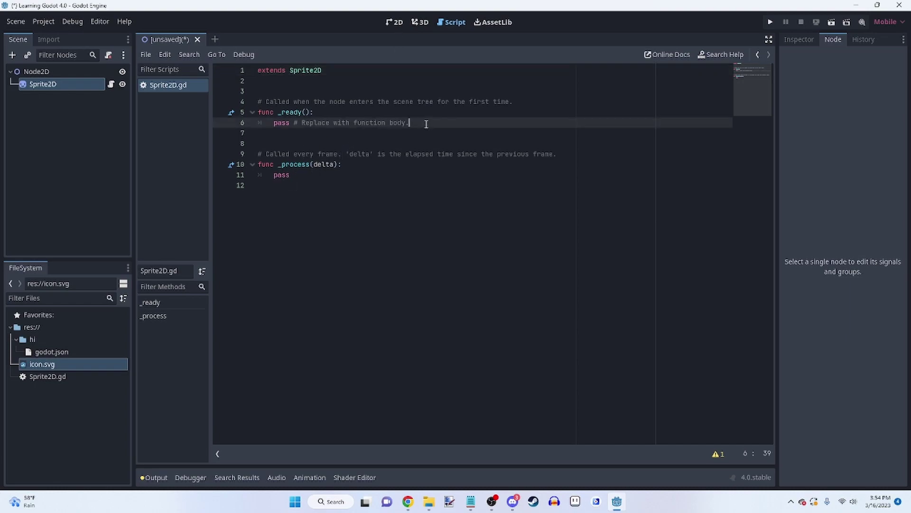
drag(426, 124, 278, 123)
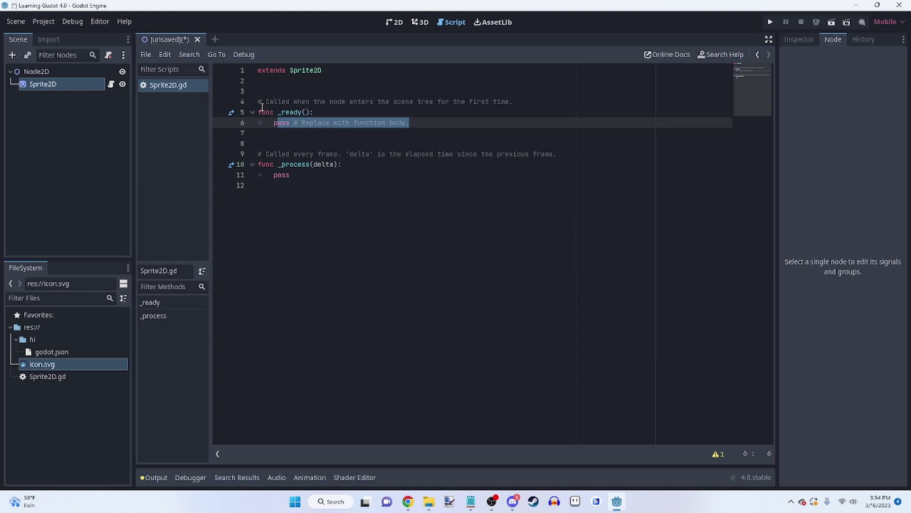
key(BackSpace)
key(BackSpace)
text($)
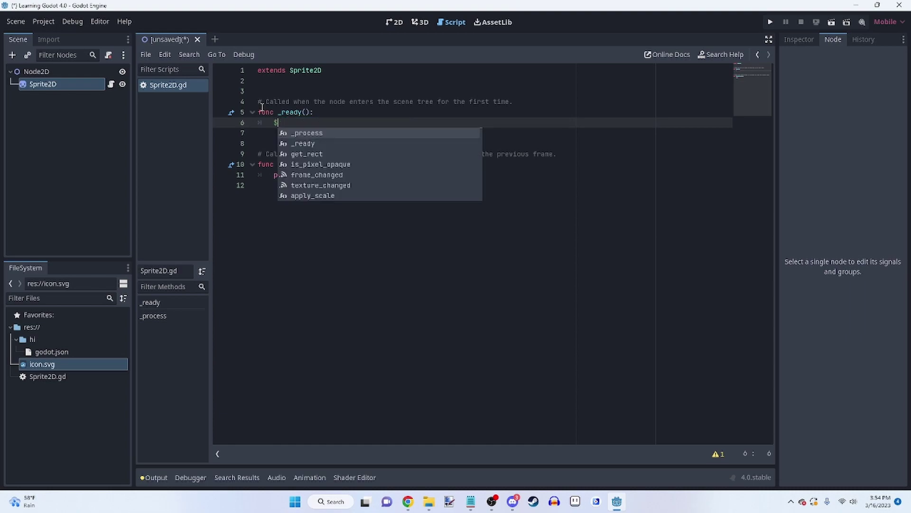
key(Return)
key(BackSpace)
key(BackSpace)
key(BackSpace)
key(BackSpace)
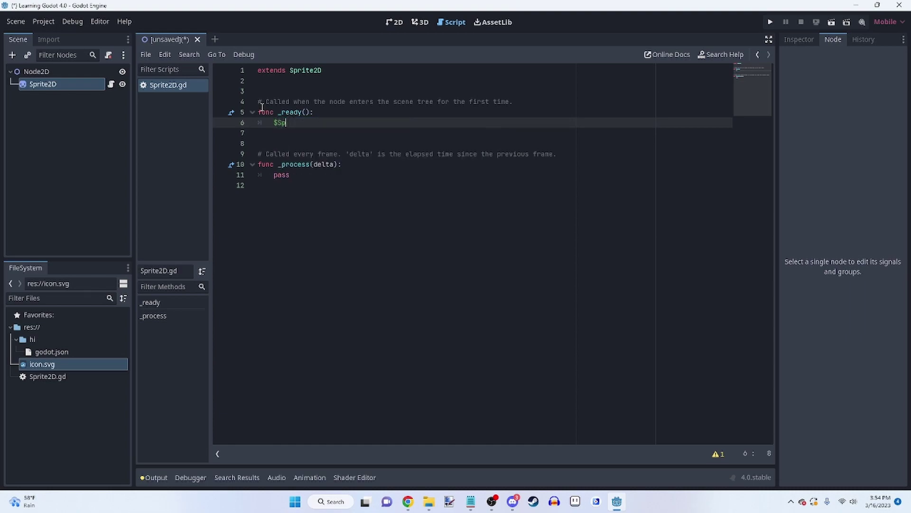
key(BackSpace)
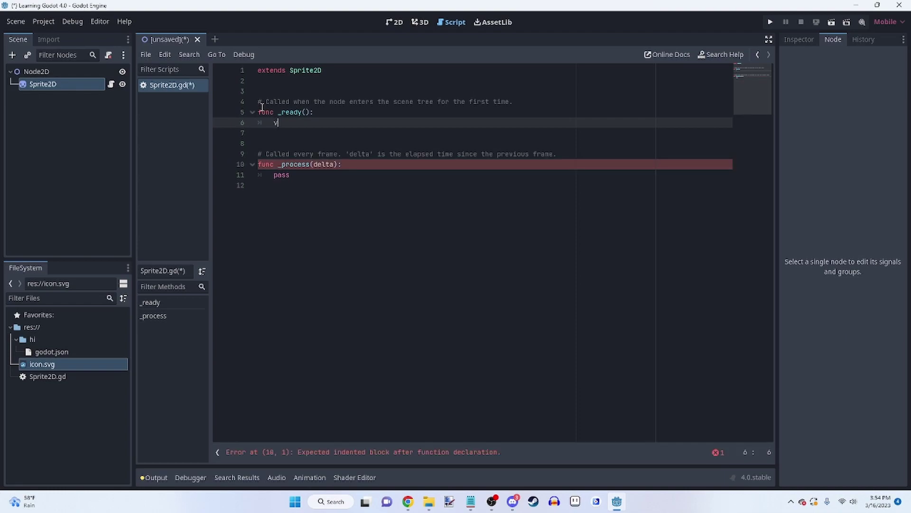
Write visible = true in _ready() and glance at the visible property's documentation.
text(visib)
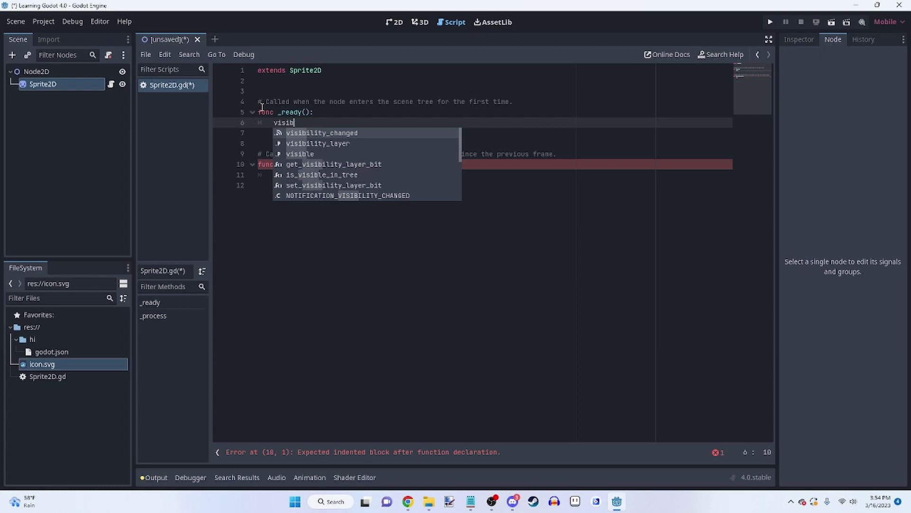
key(Down)
key(Down)
key(Return)
text(.t)
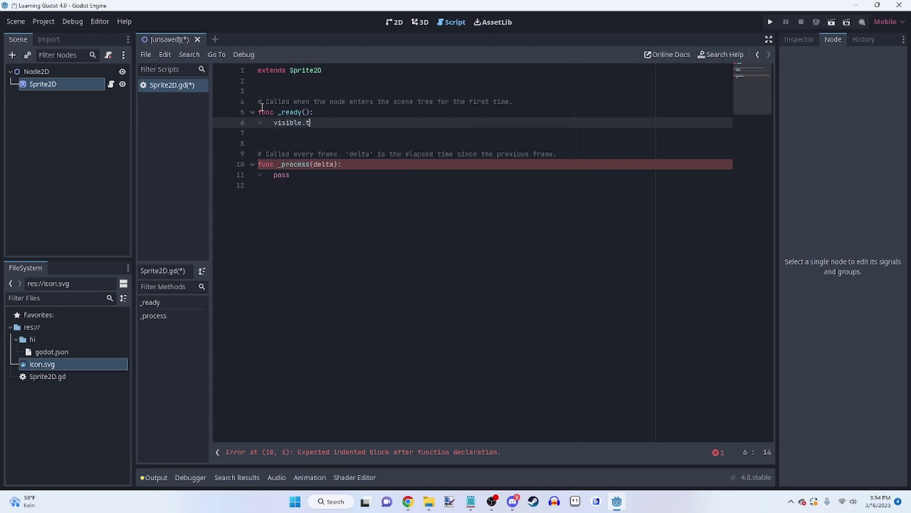
key(BackSpace)
key(BackSpace)
text(= true)
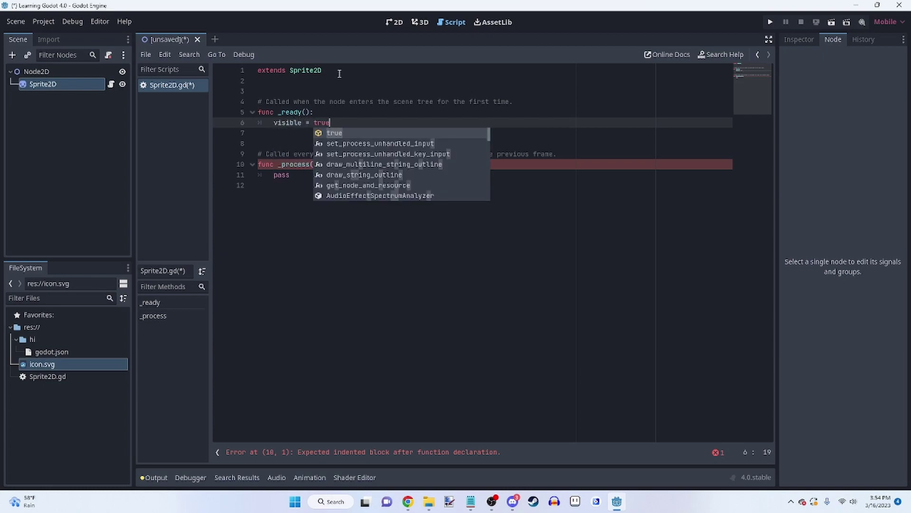
ctrl+click(286, 125)
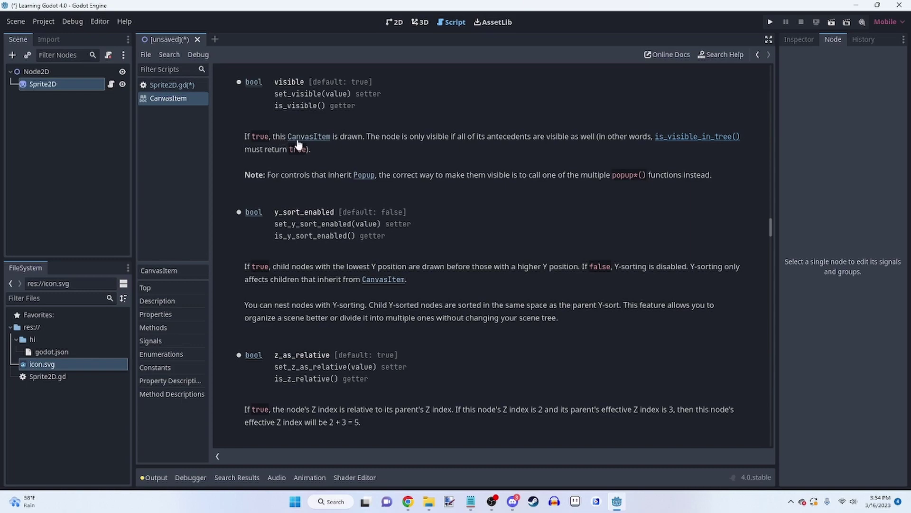
middle_click(166, 101)
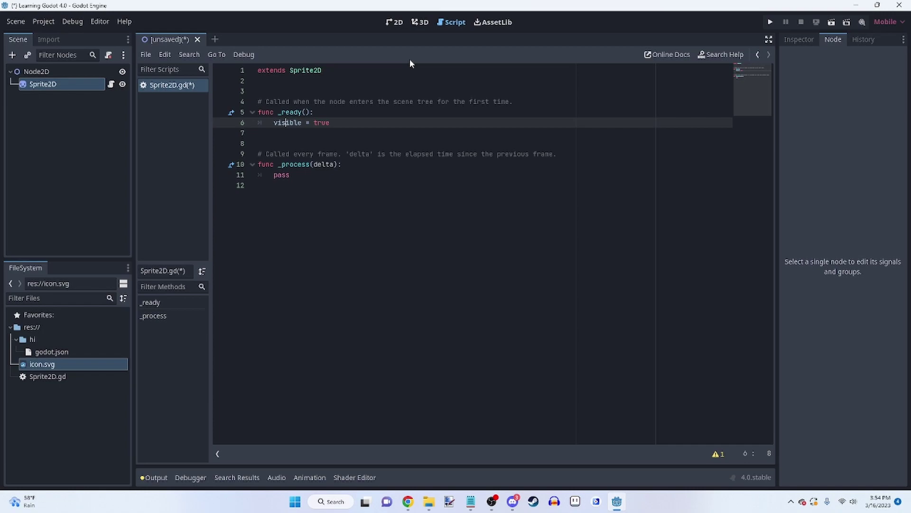
Save the scene as node_2d.tscn and test-run it.
key(ctrl+s)
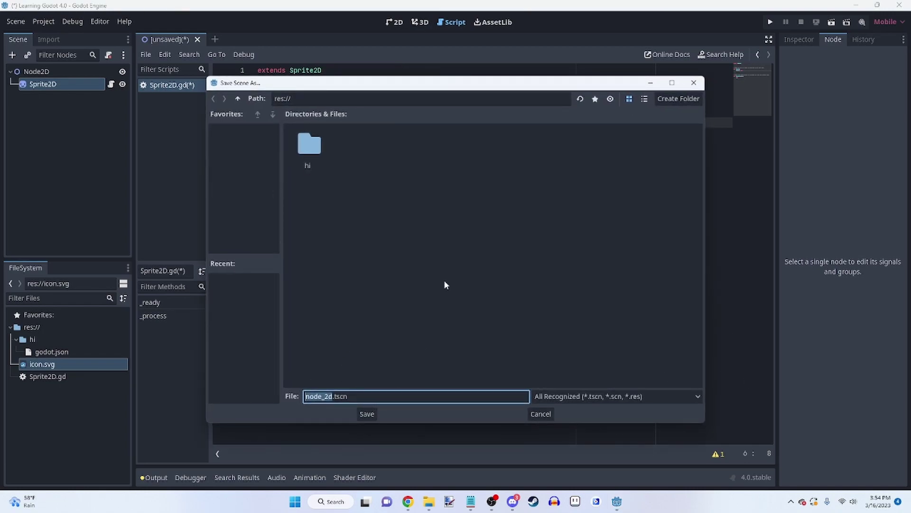
click(365, 413)
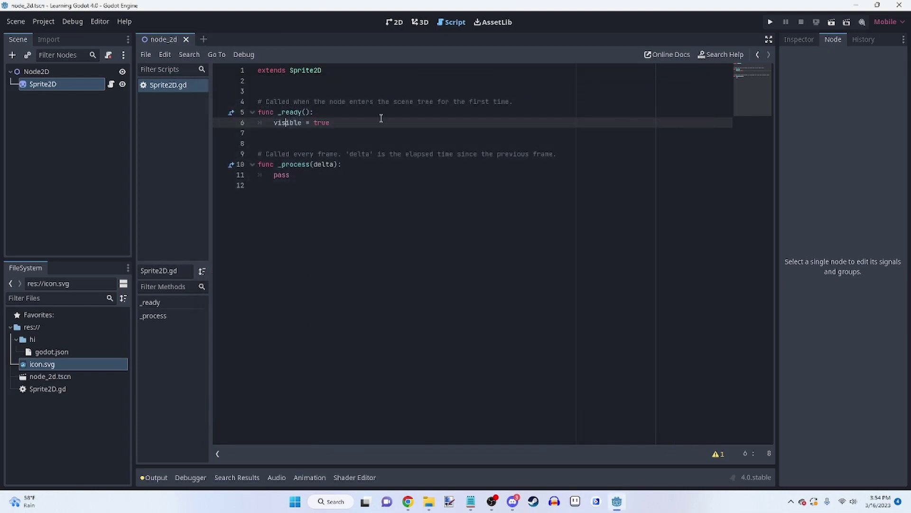
click(387, 24)
click(829, 22)
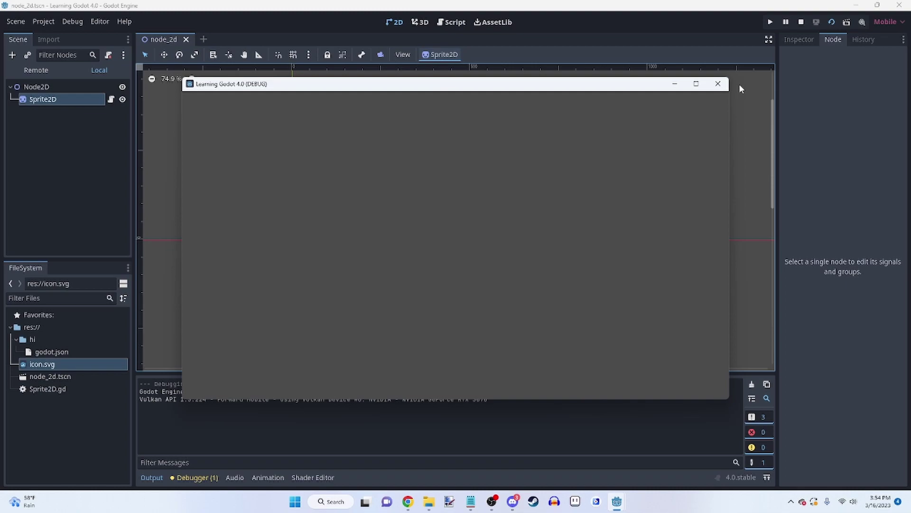
click(718, 84)
Assign icon.svg as the Sprite2D's texture in the Inspector.
click(68, 86)
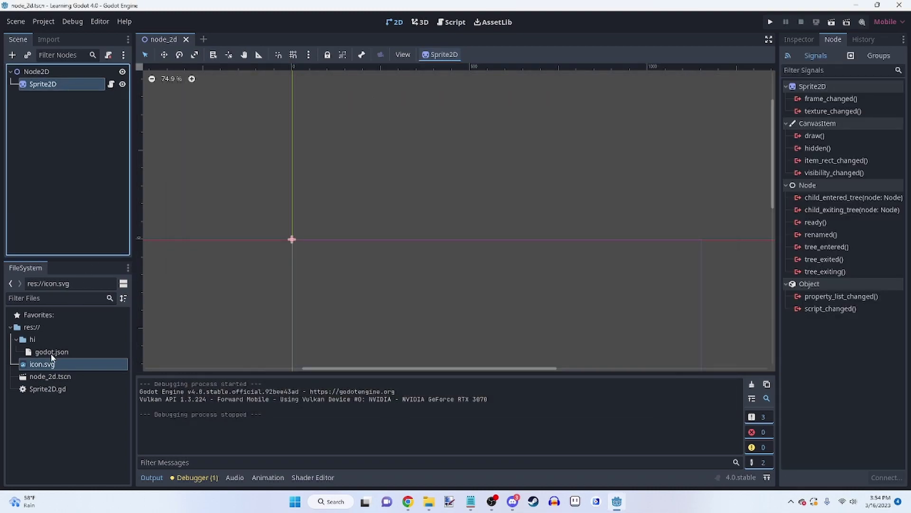
drag(47, 363, 332, 266)
click(799, 39)
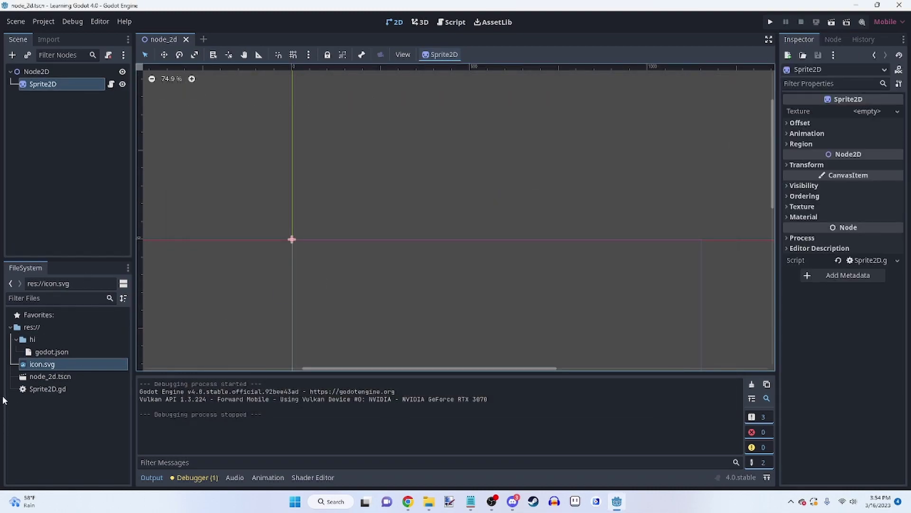
drag(39, 363, 873, 114)
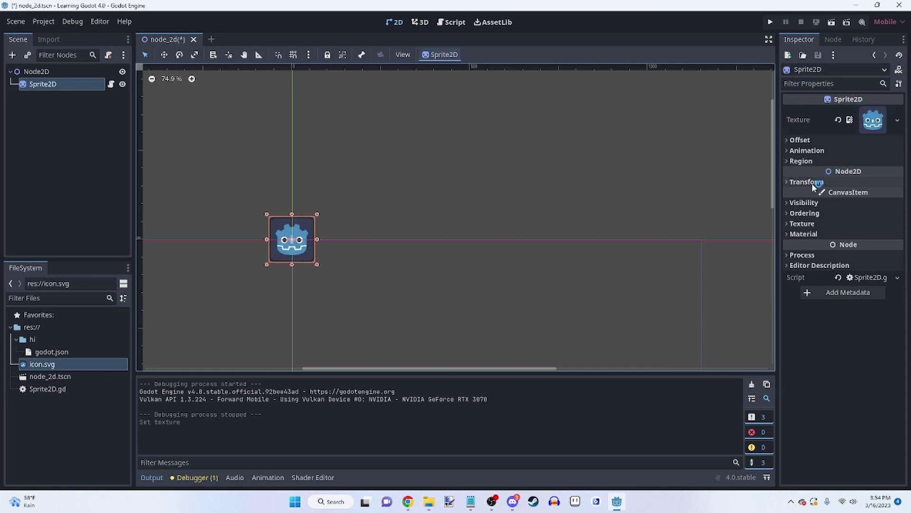
Turn off the sprite's Visibility > Visible and run the scene again.
click(813, 184)
click(811, 182)
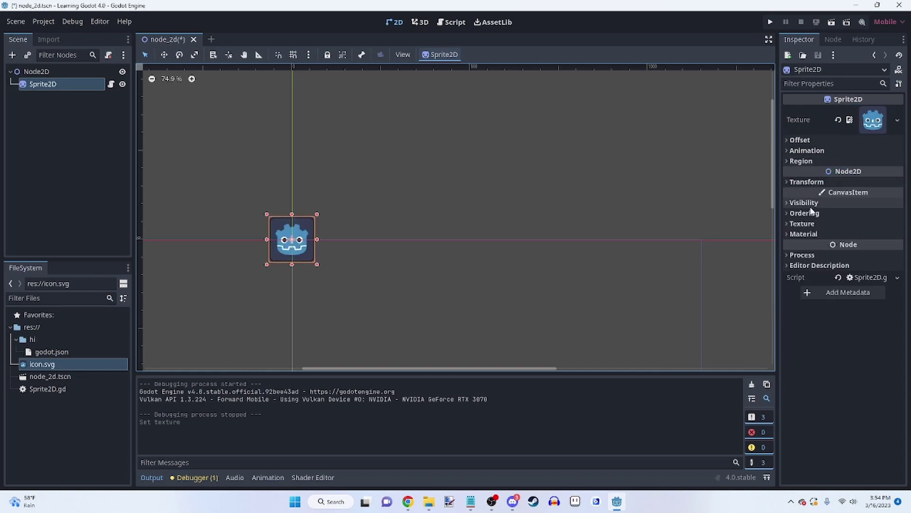
click(804, 202)
click(852, 214)
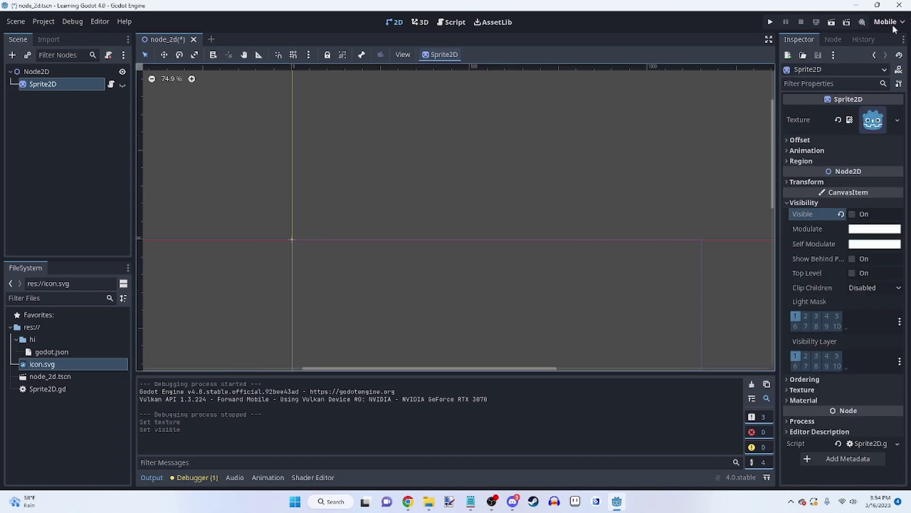
click(832, 23)
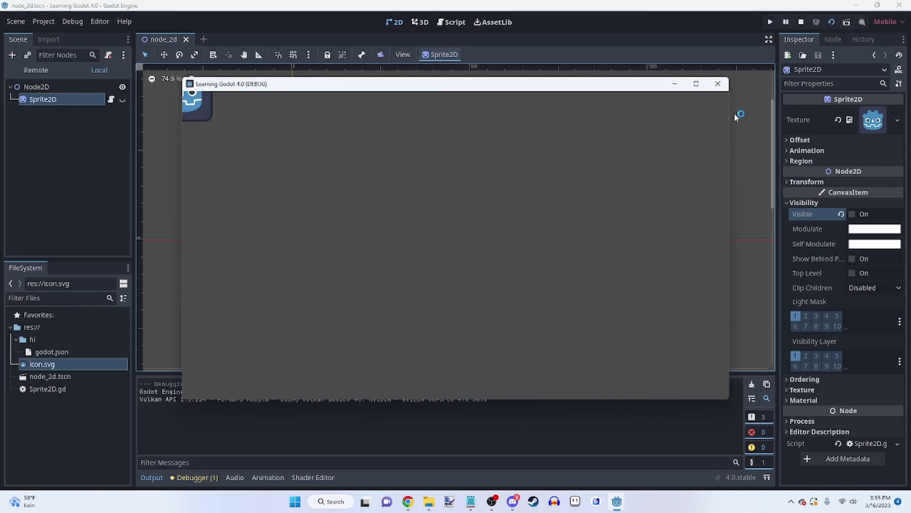
click(718, 84)
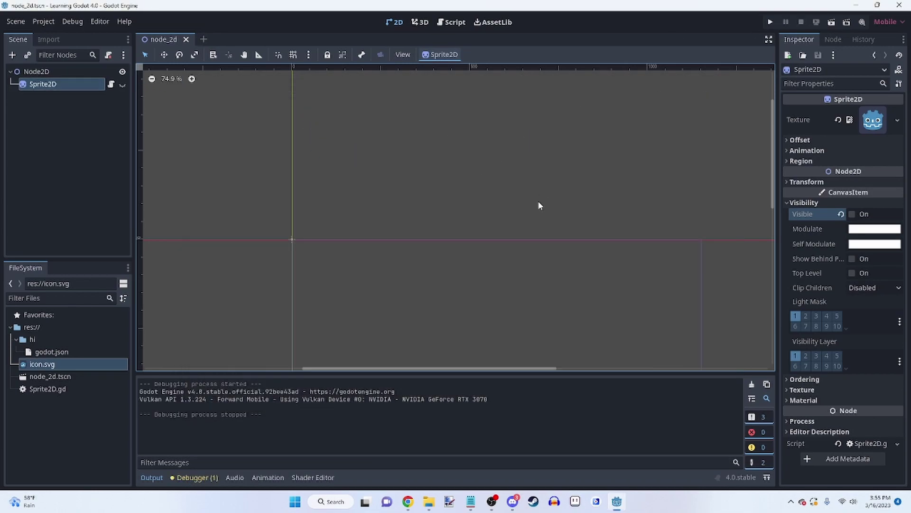